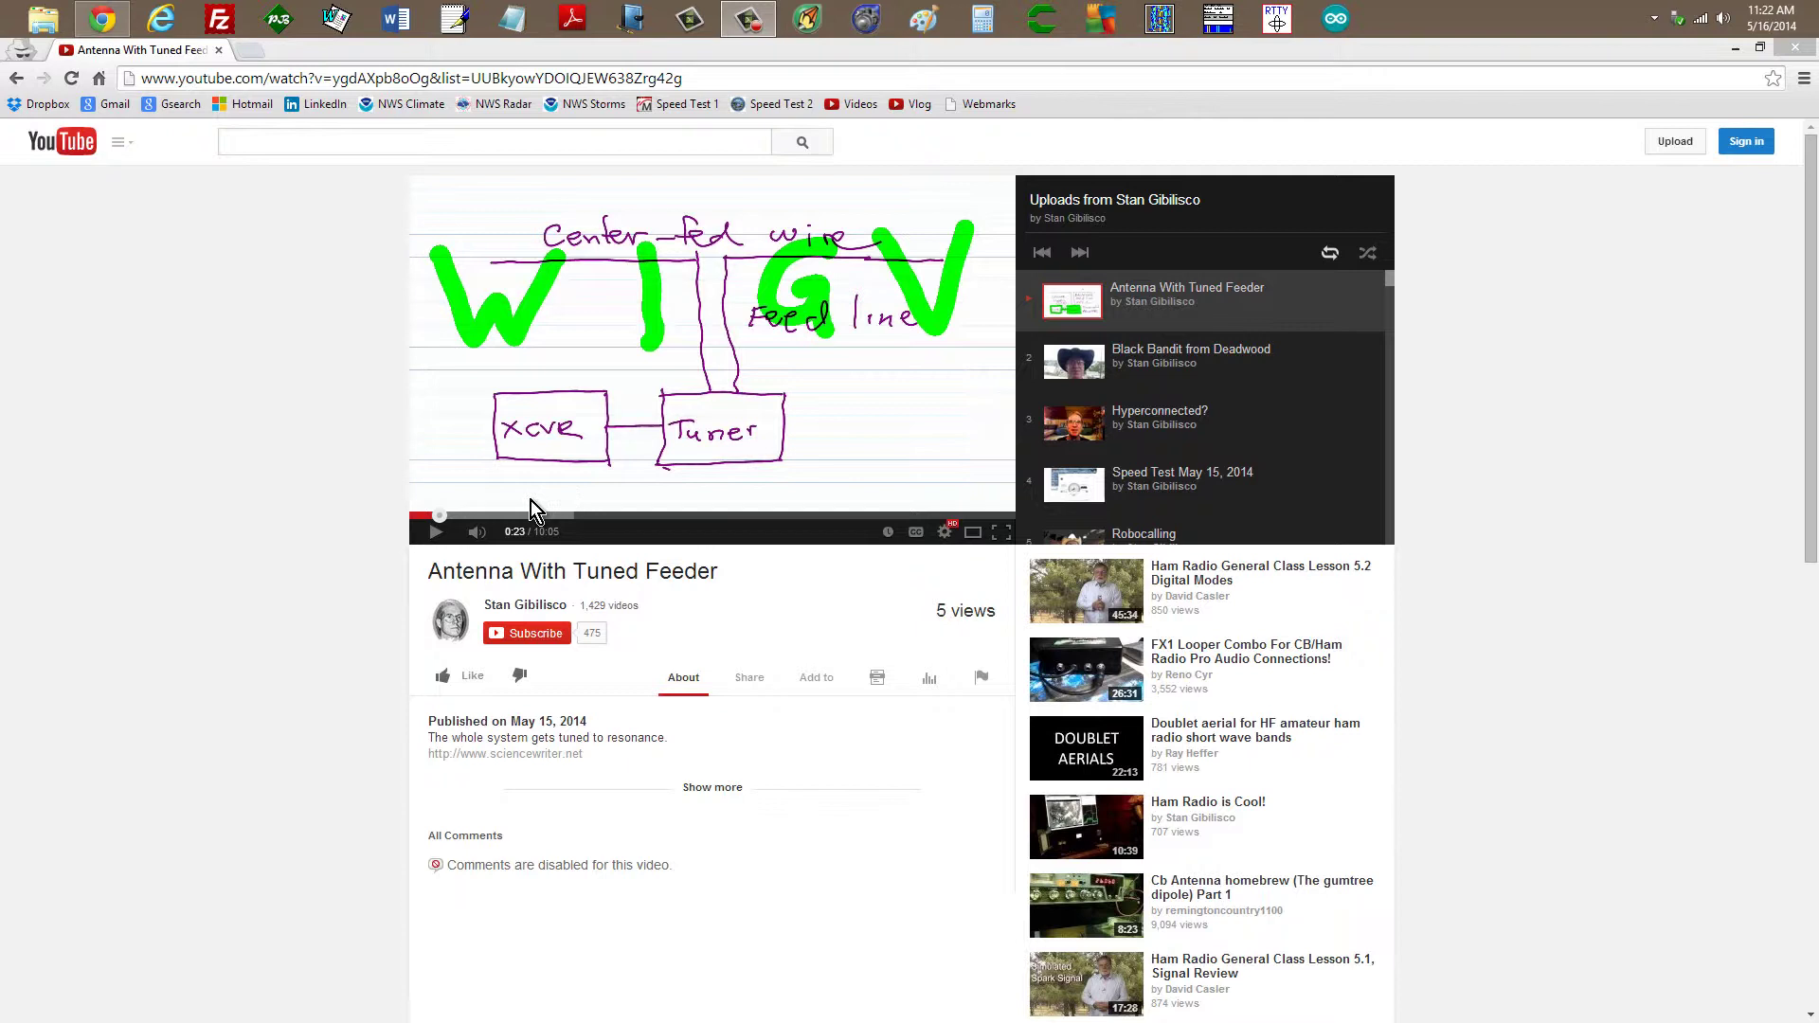
# Make the antenna video full screen, play it briefly, and pause at 0:30
pyautogui.click(1000, 539)
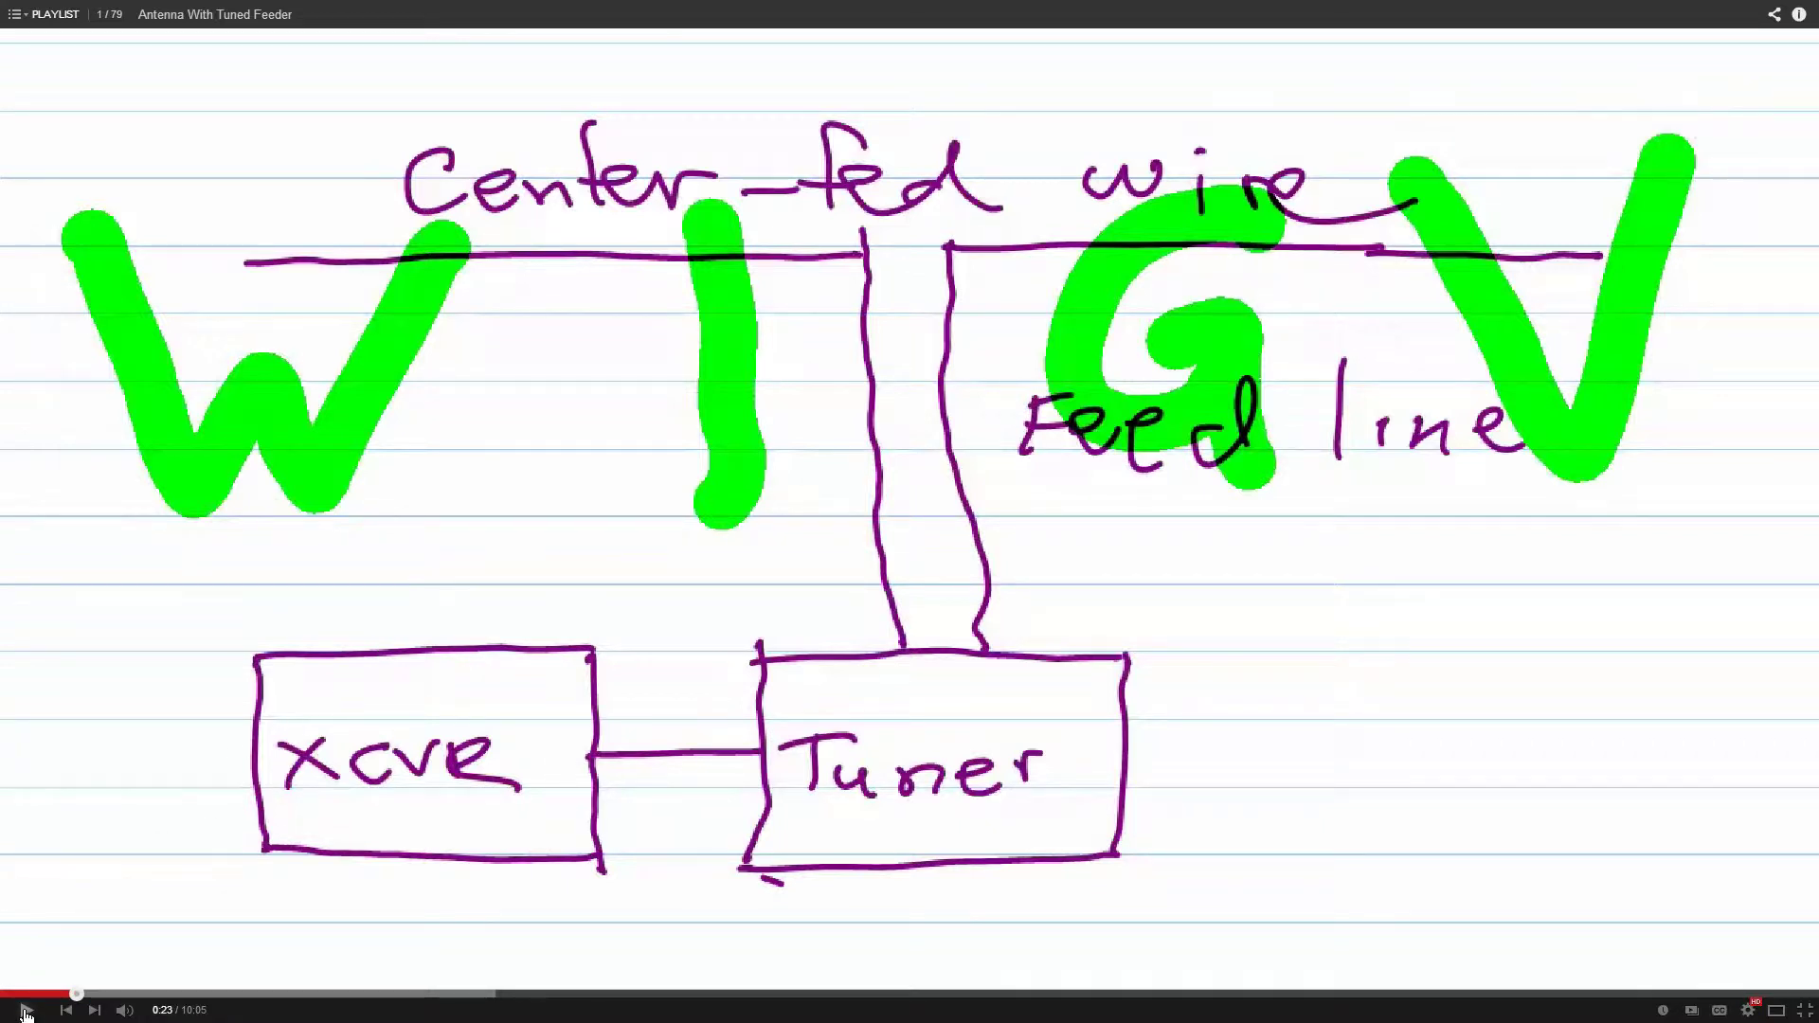
pyautogui.click(26, 1011)
pyautogui.click(26, 1011)
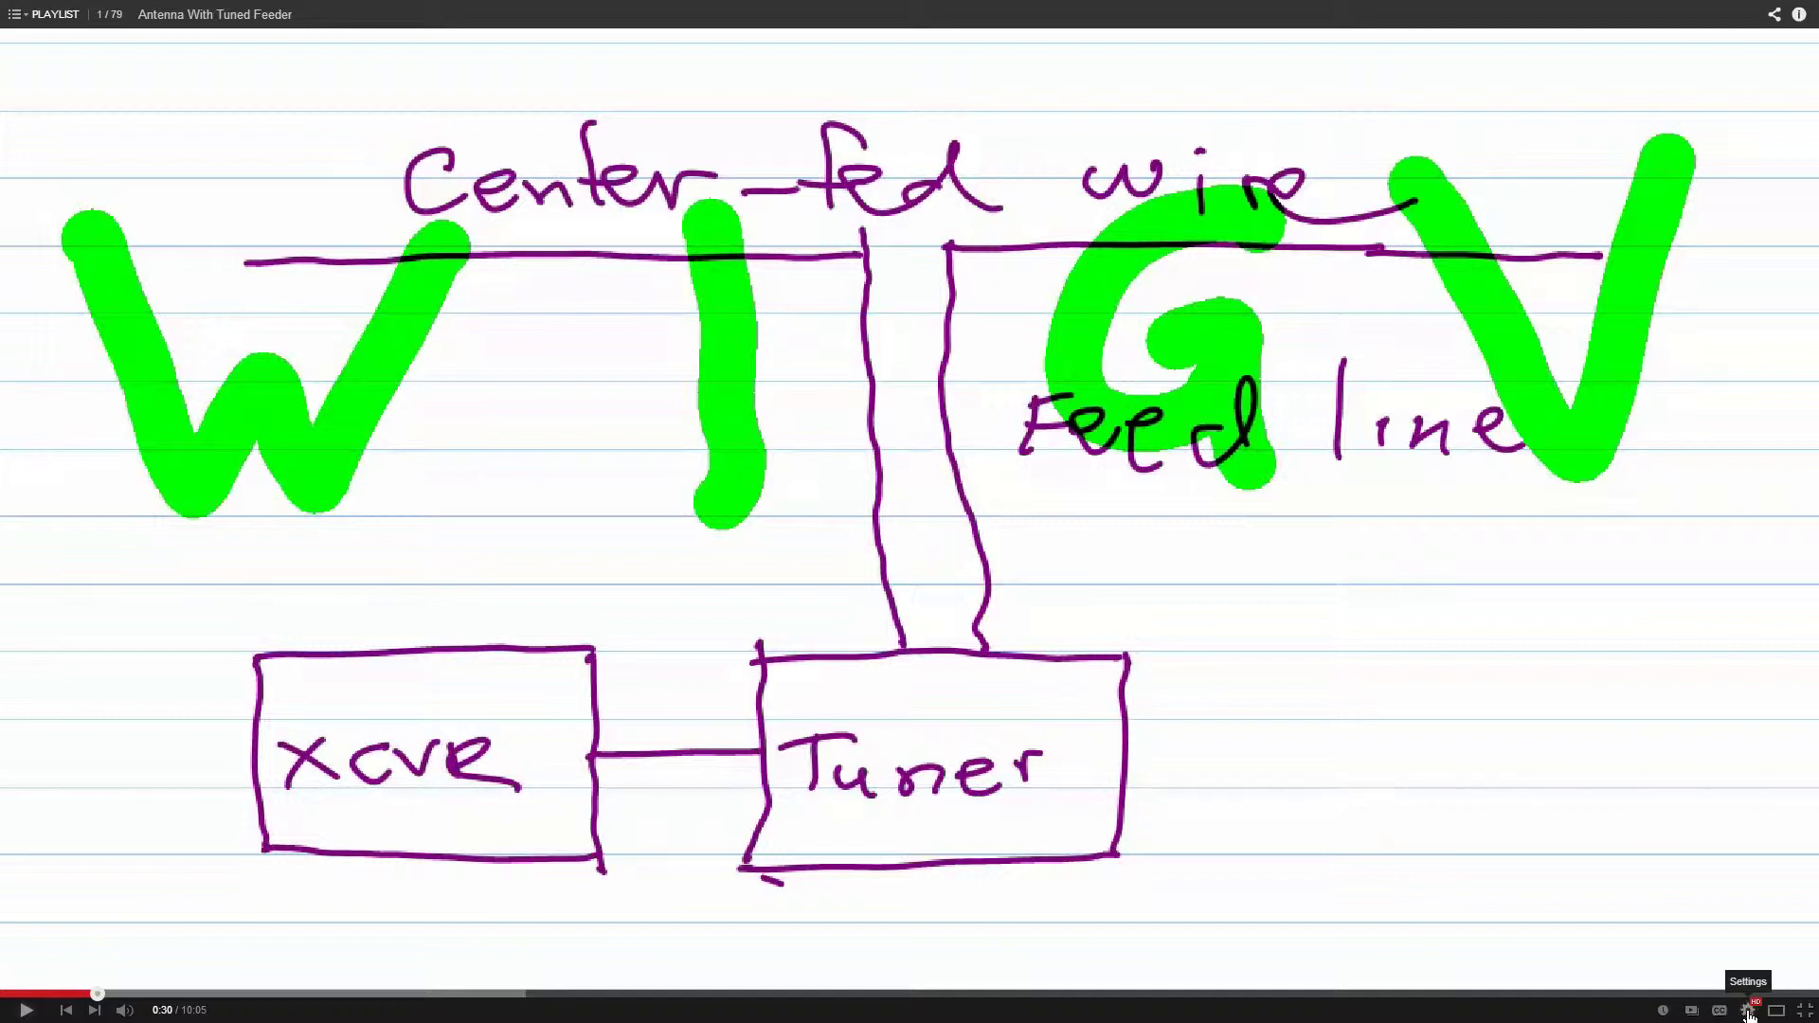
# Change the video quality from Auto to 720p HD in the settings menu
pyautogui.click(1749, 1011)
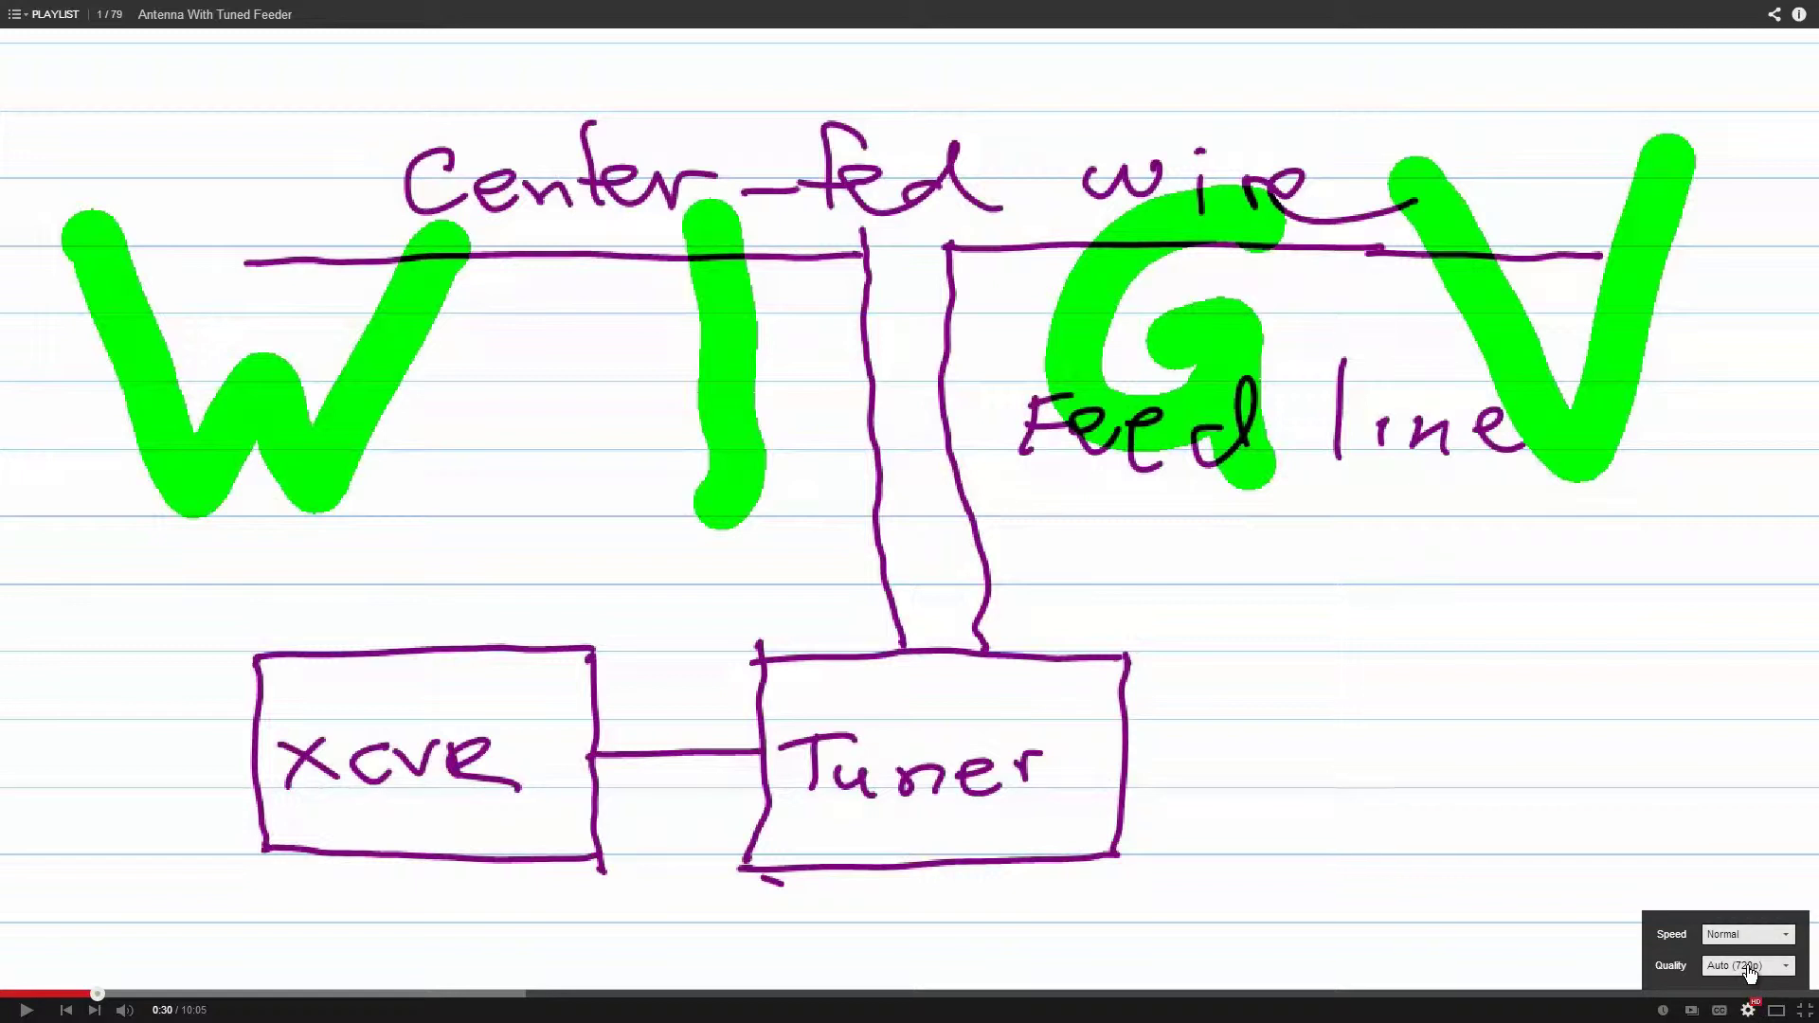
pyautogui.click(1750, 968)
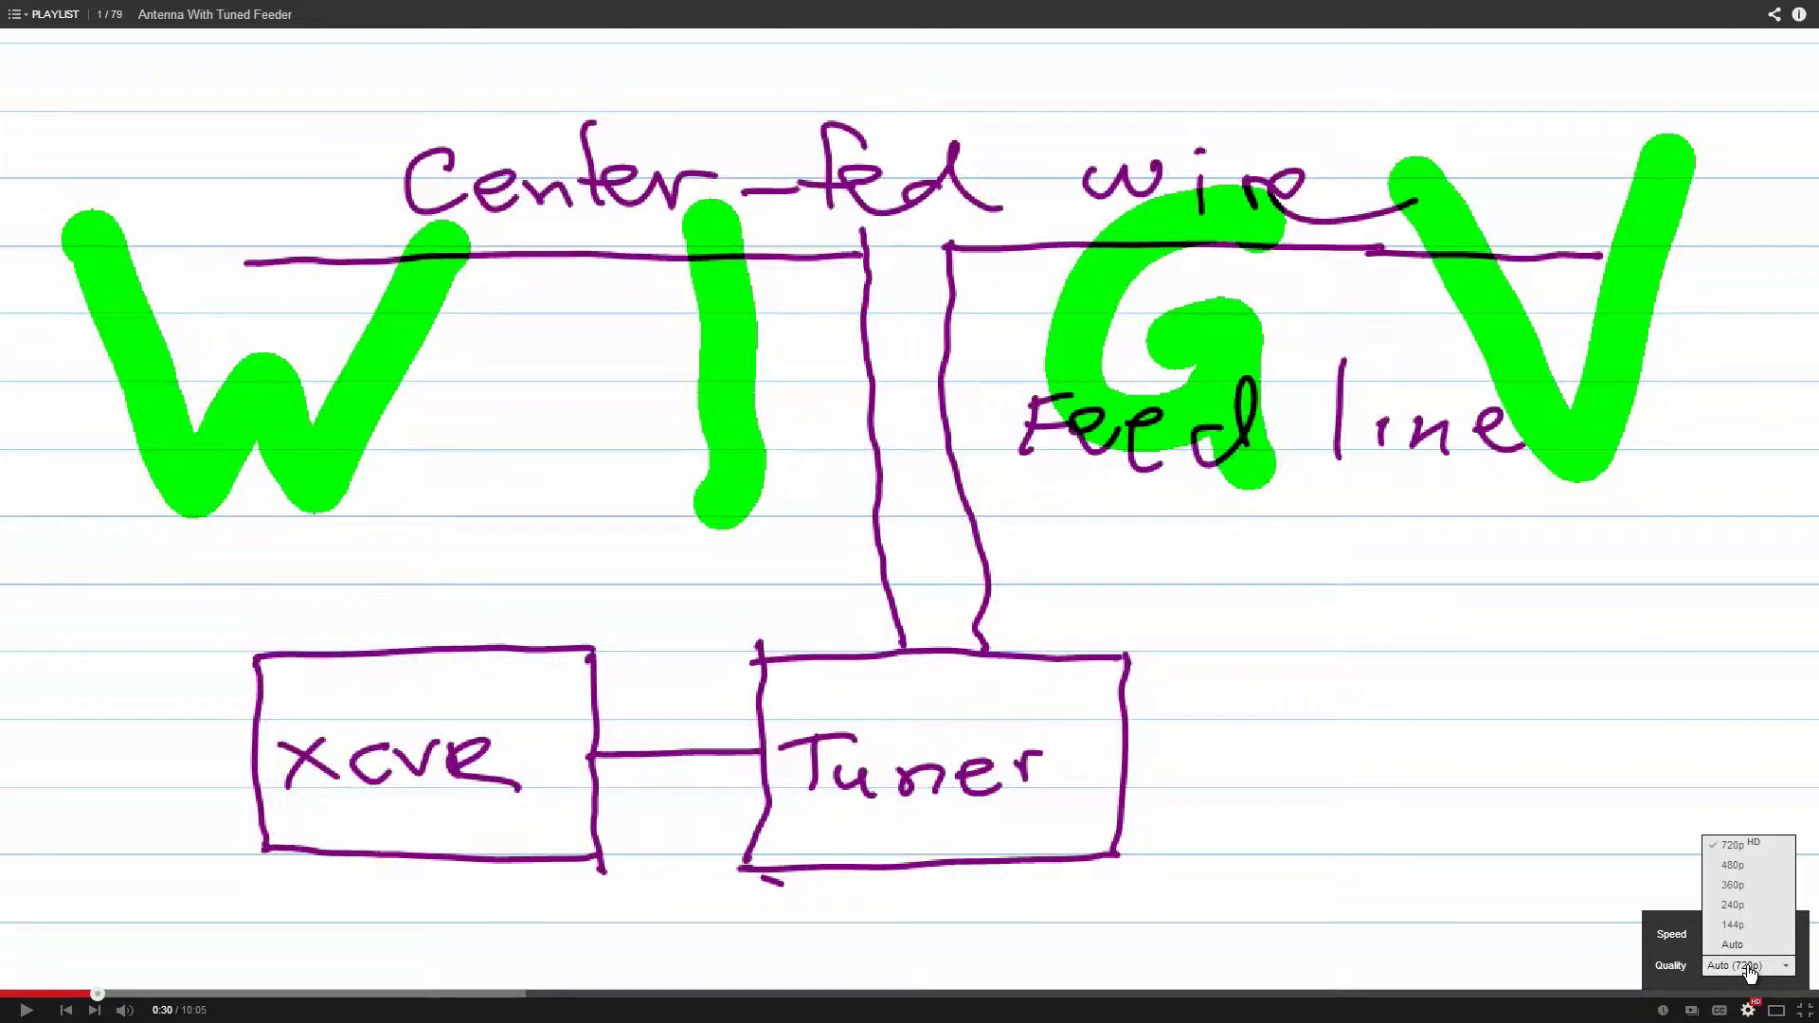
pyautogui.click(1734, 847)
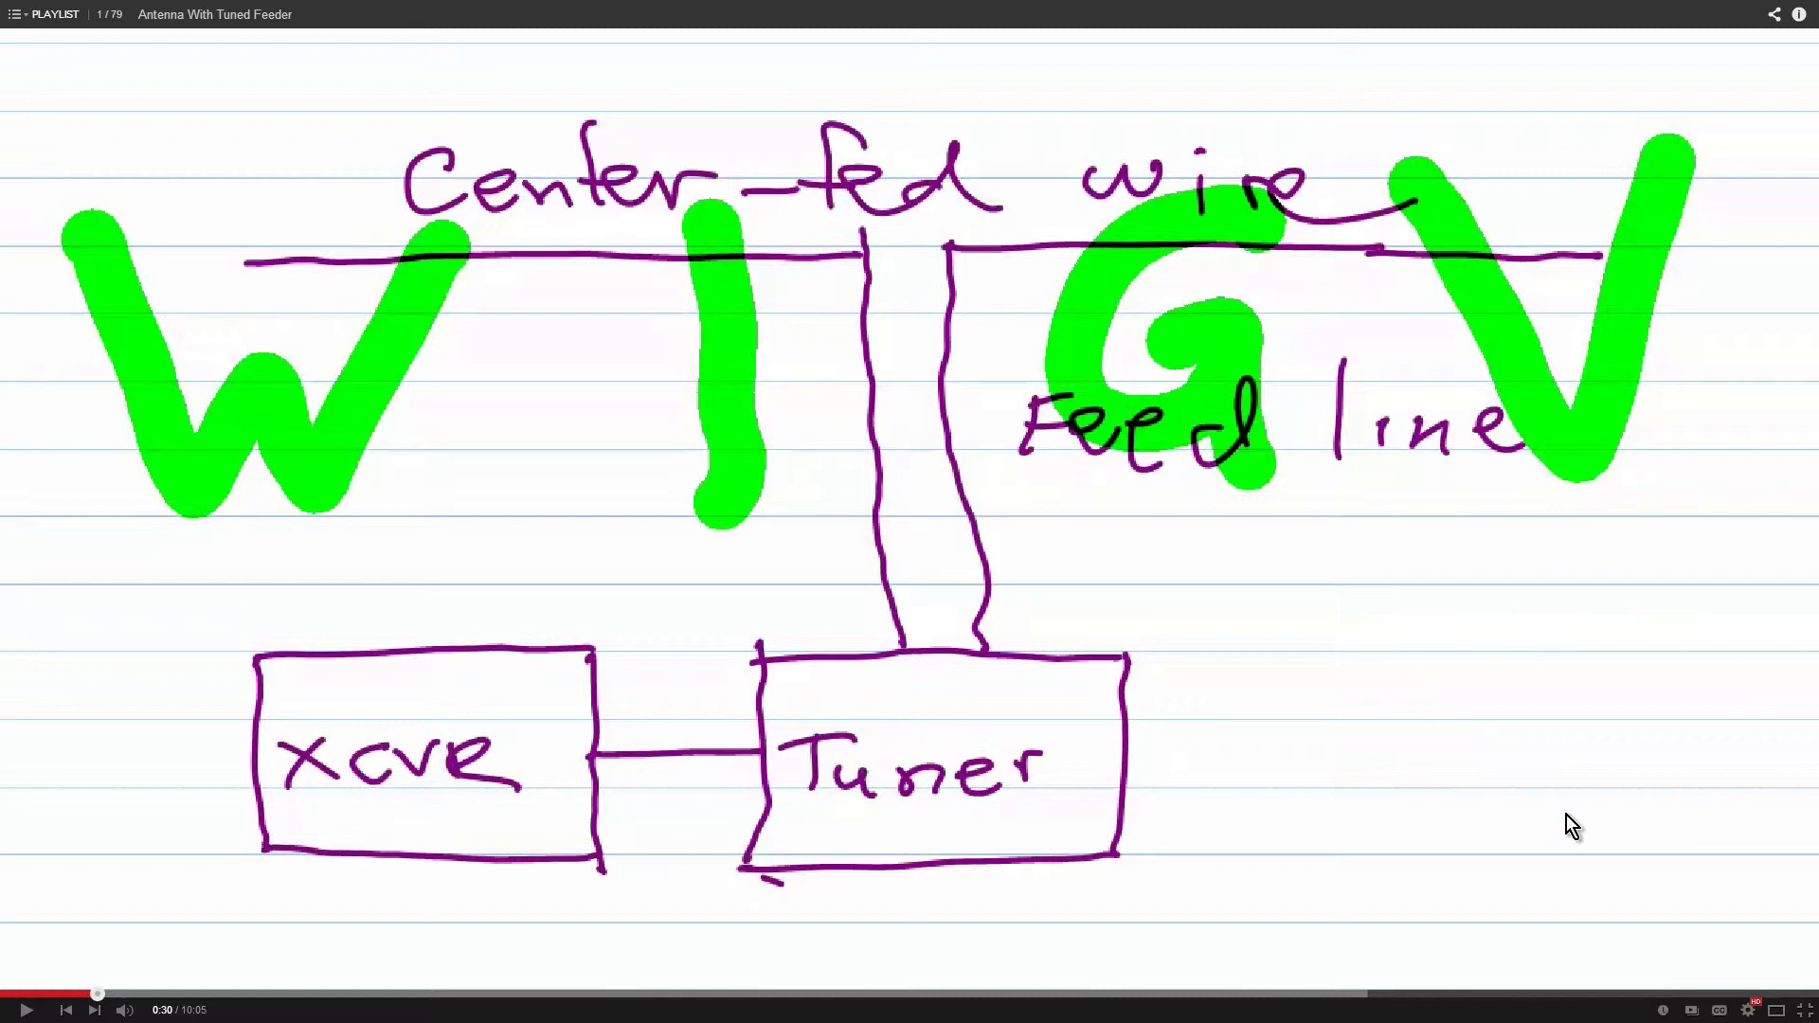
# Set playback speed to 1.5 and resume playing until past 0:47
pyautogui.click(1749, 1010)
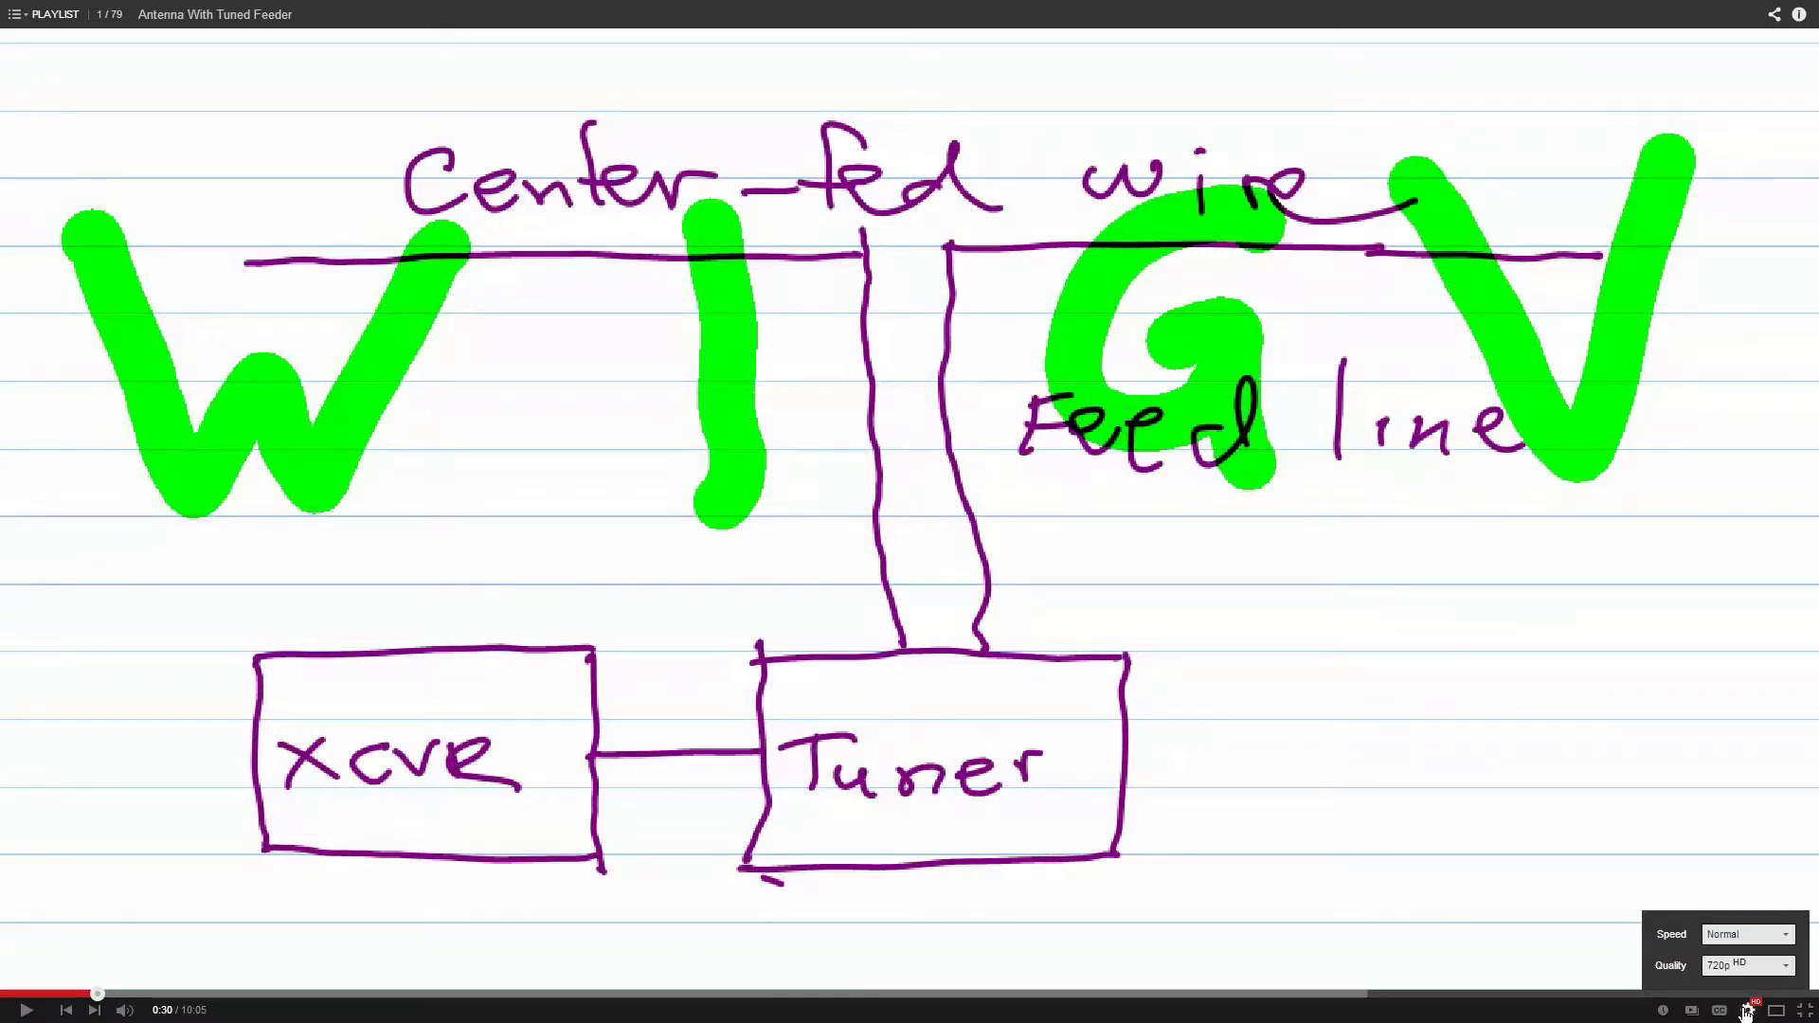
pyautogui.click(1790, 936)
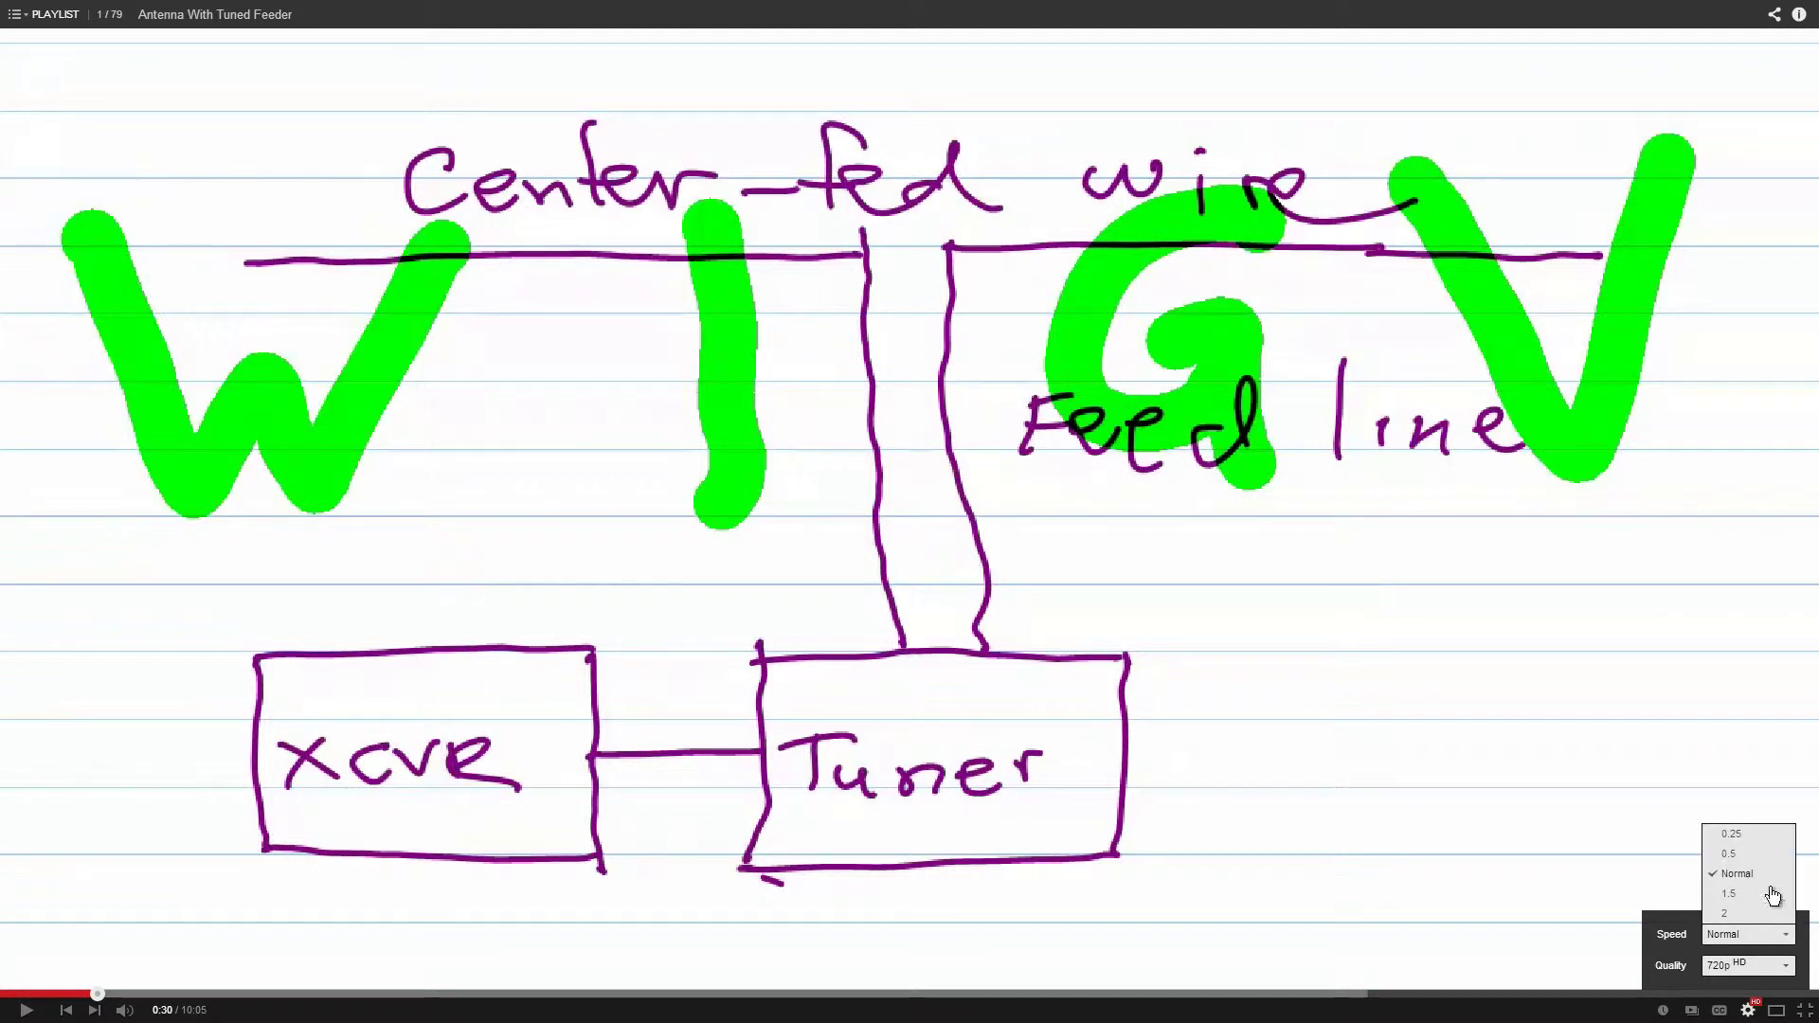
pyautogui.click(1730, 893)
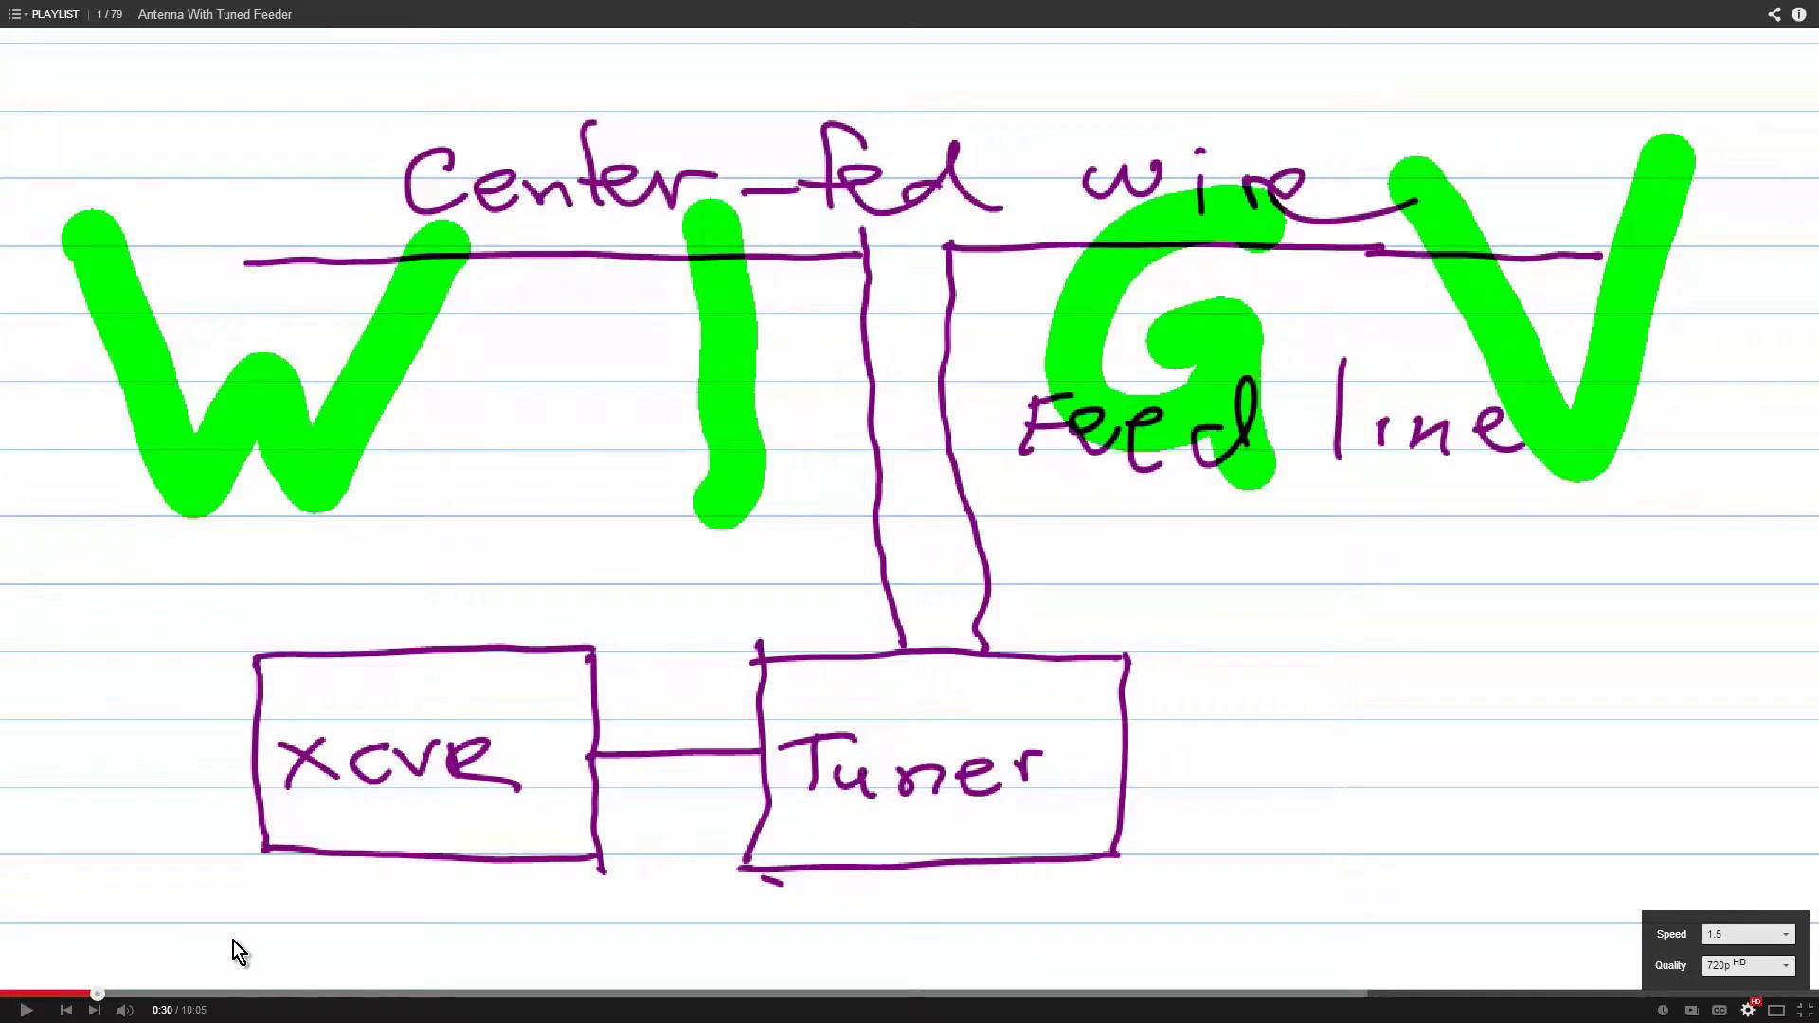
pyautogui.click(25, 1009)
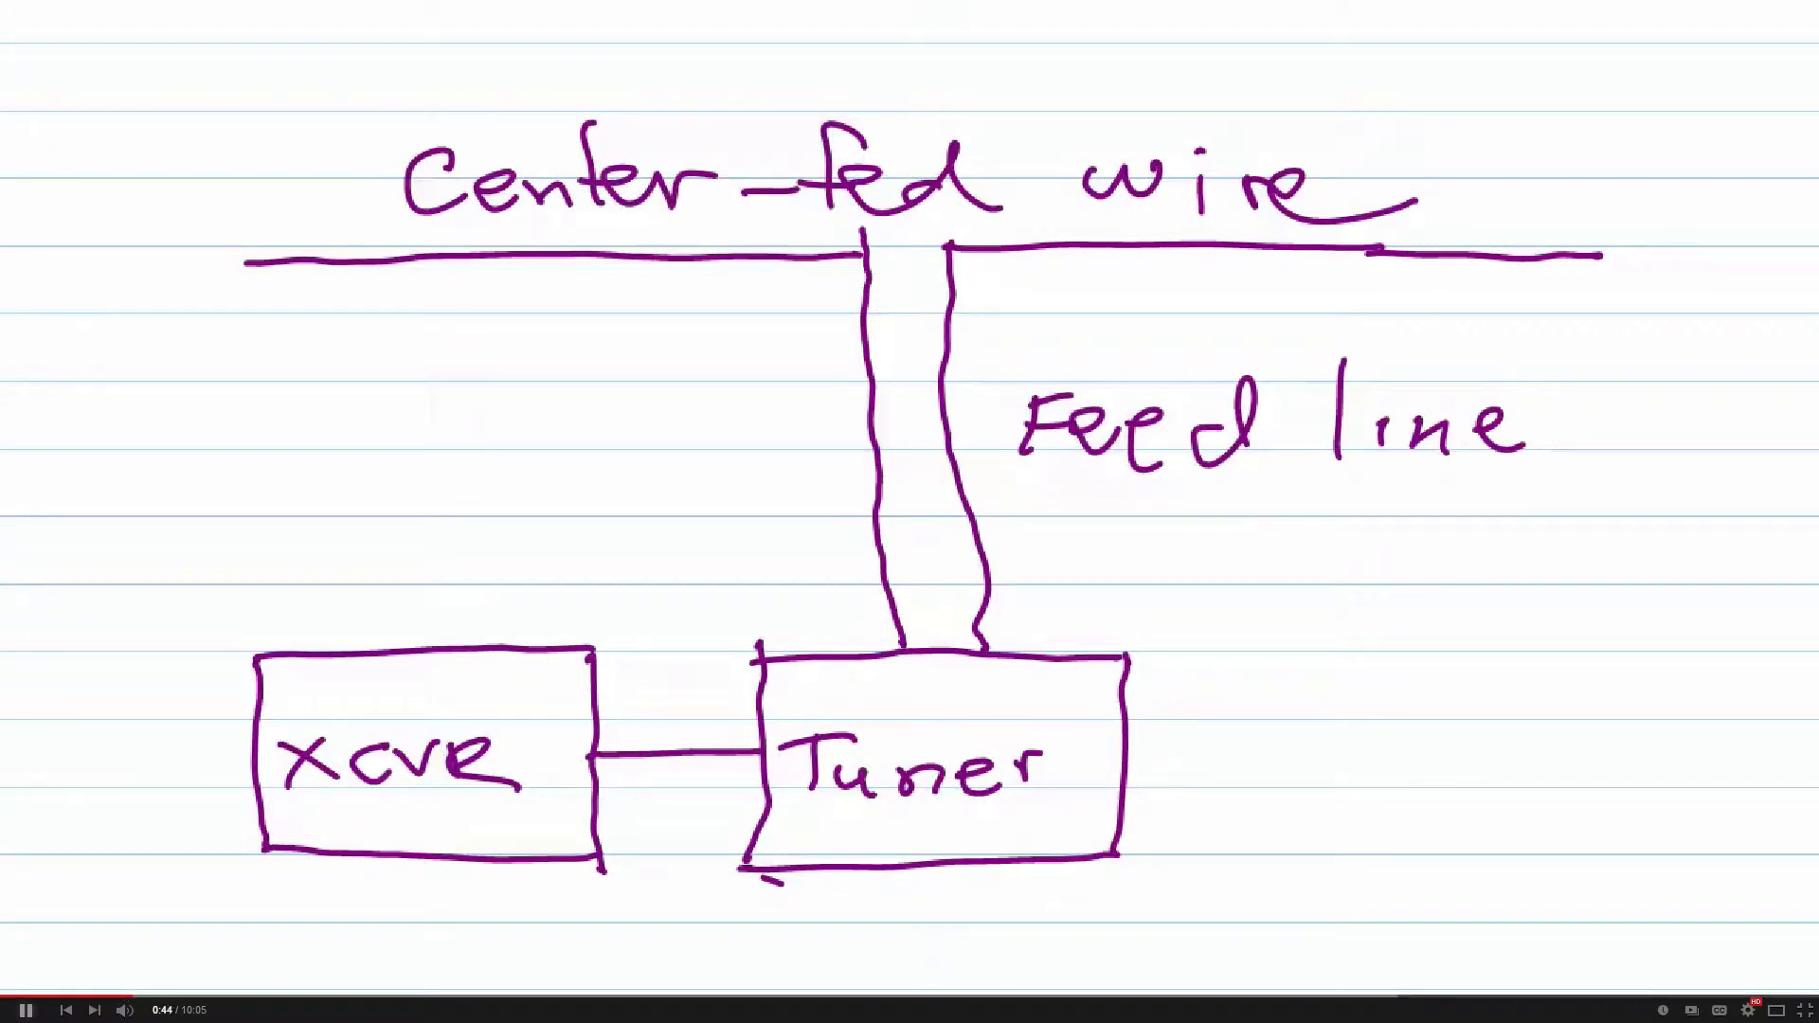
pyautogui.moveTo(1744, 995)
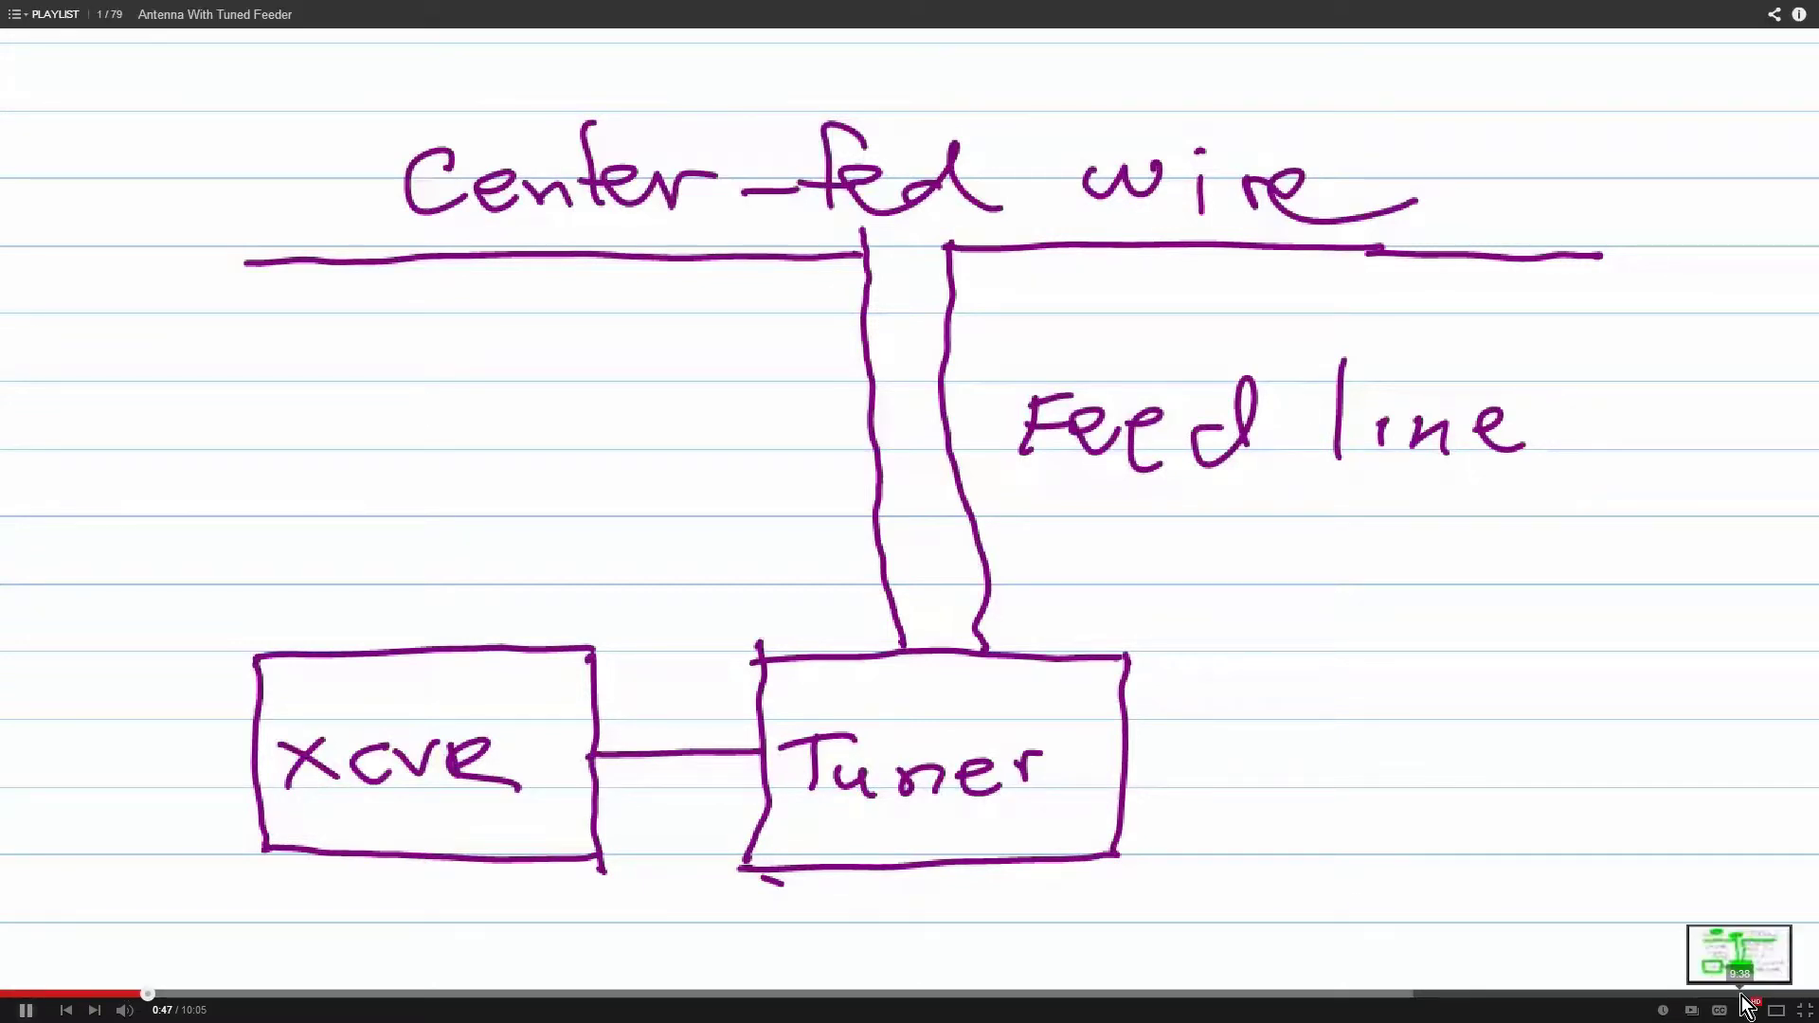
# Toggle playback speed between Normal and 1.5, ending on Normal, and pause at 1:38
pyautogui.click(1748, 1006)
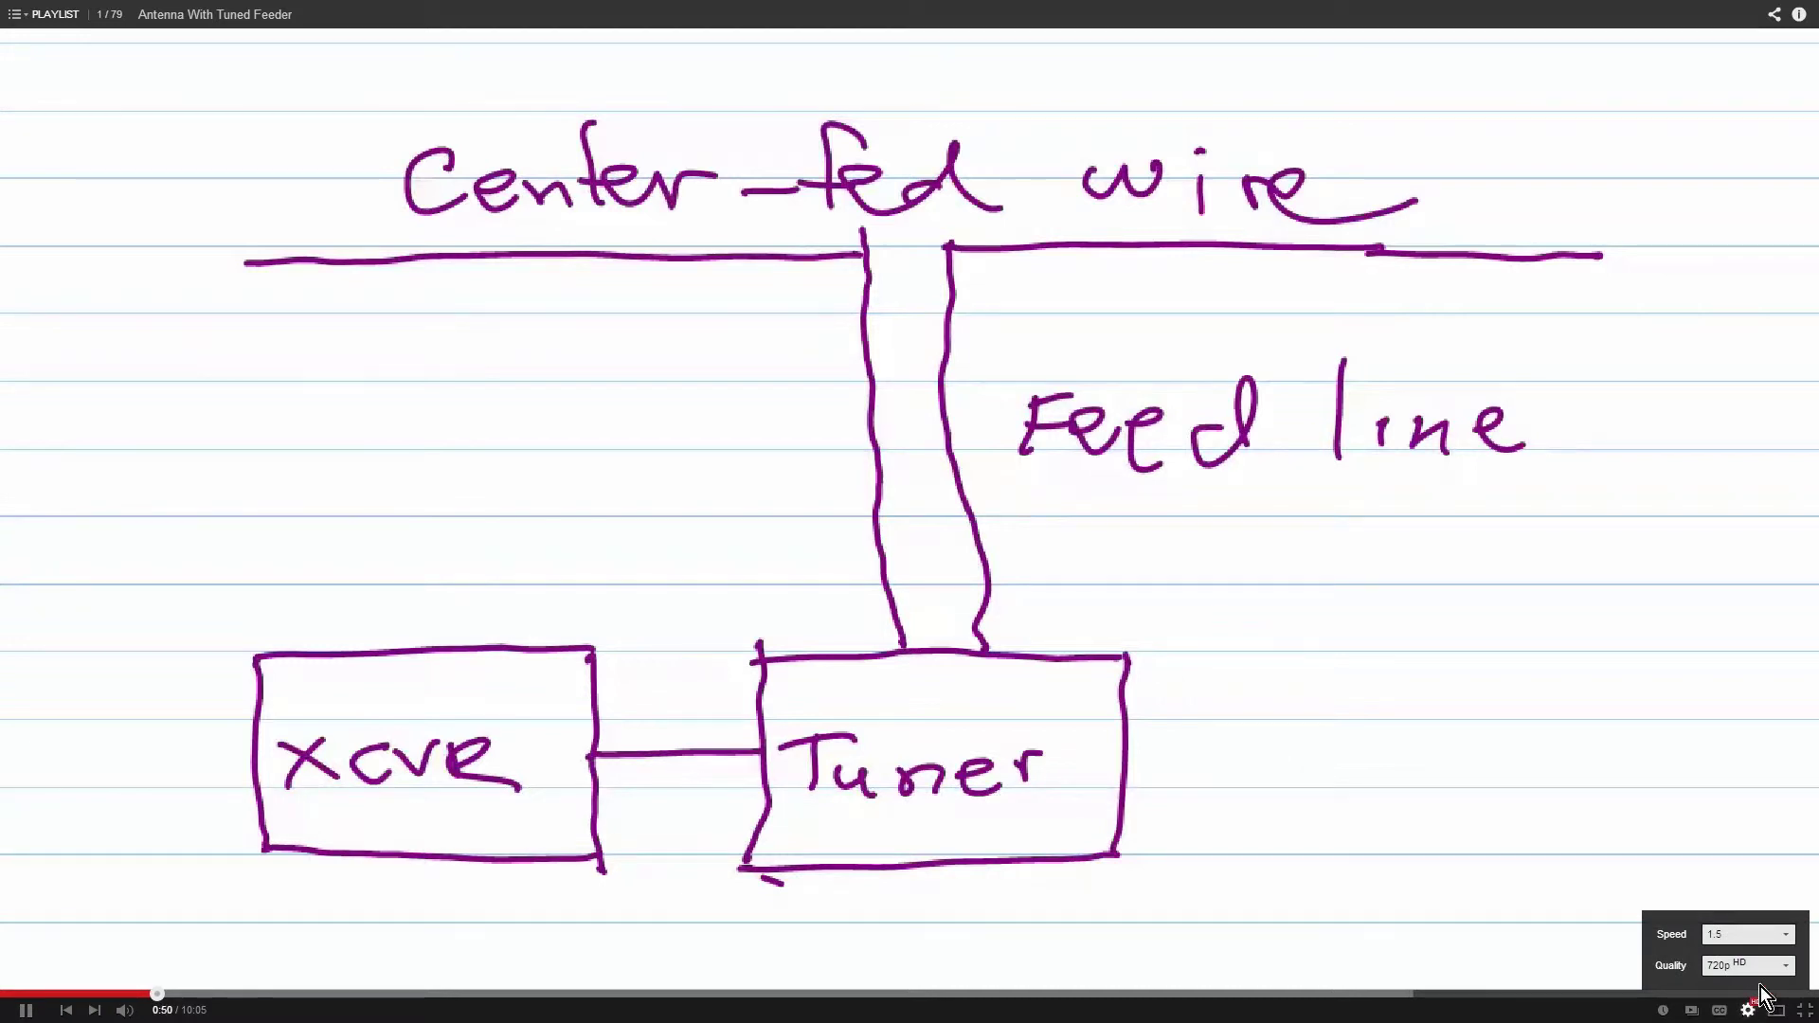
pyautogui.click(1788, 935)
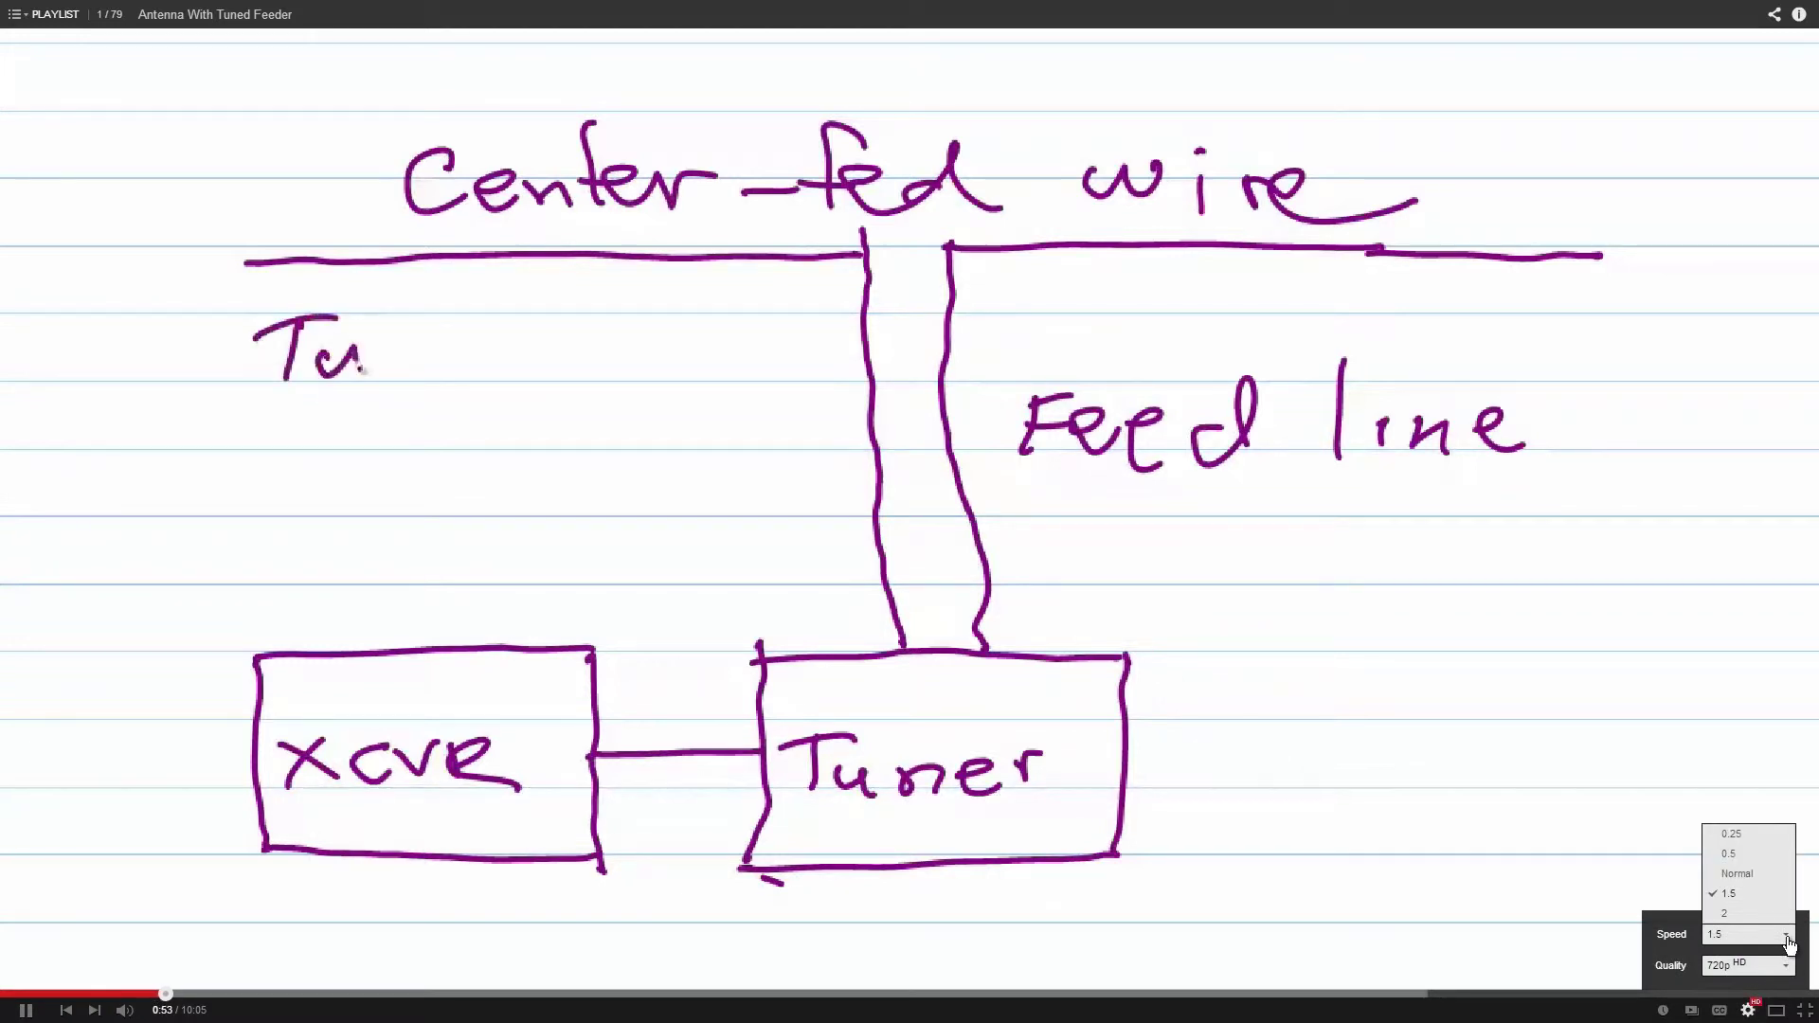
pyautogui.click(1745, 872)
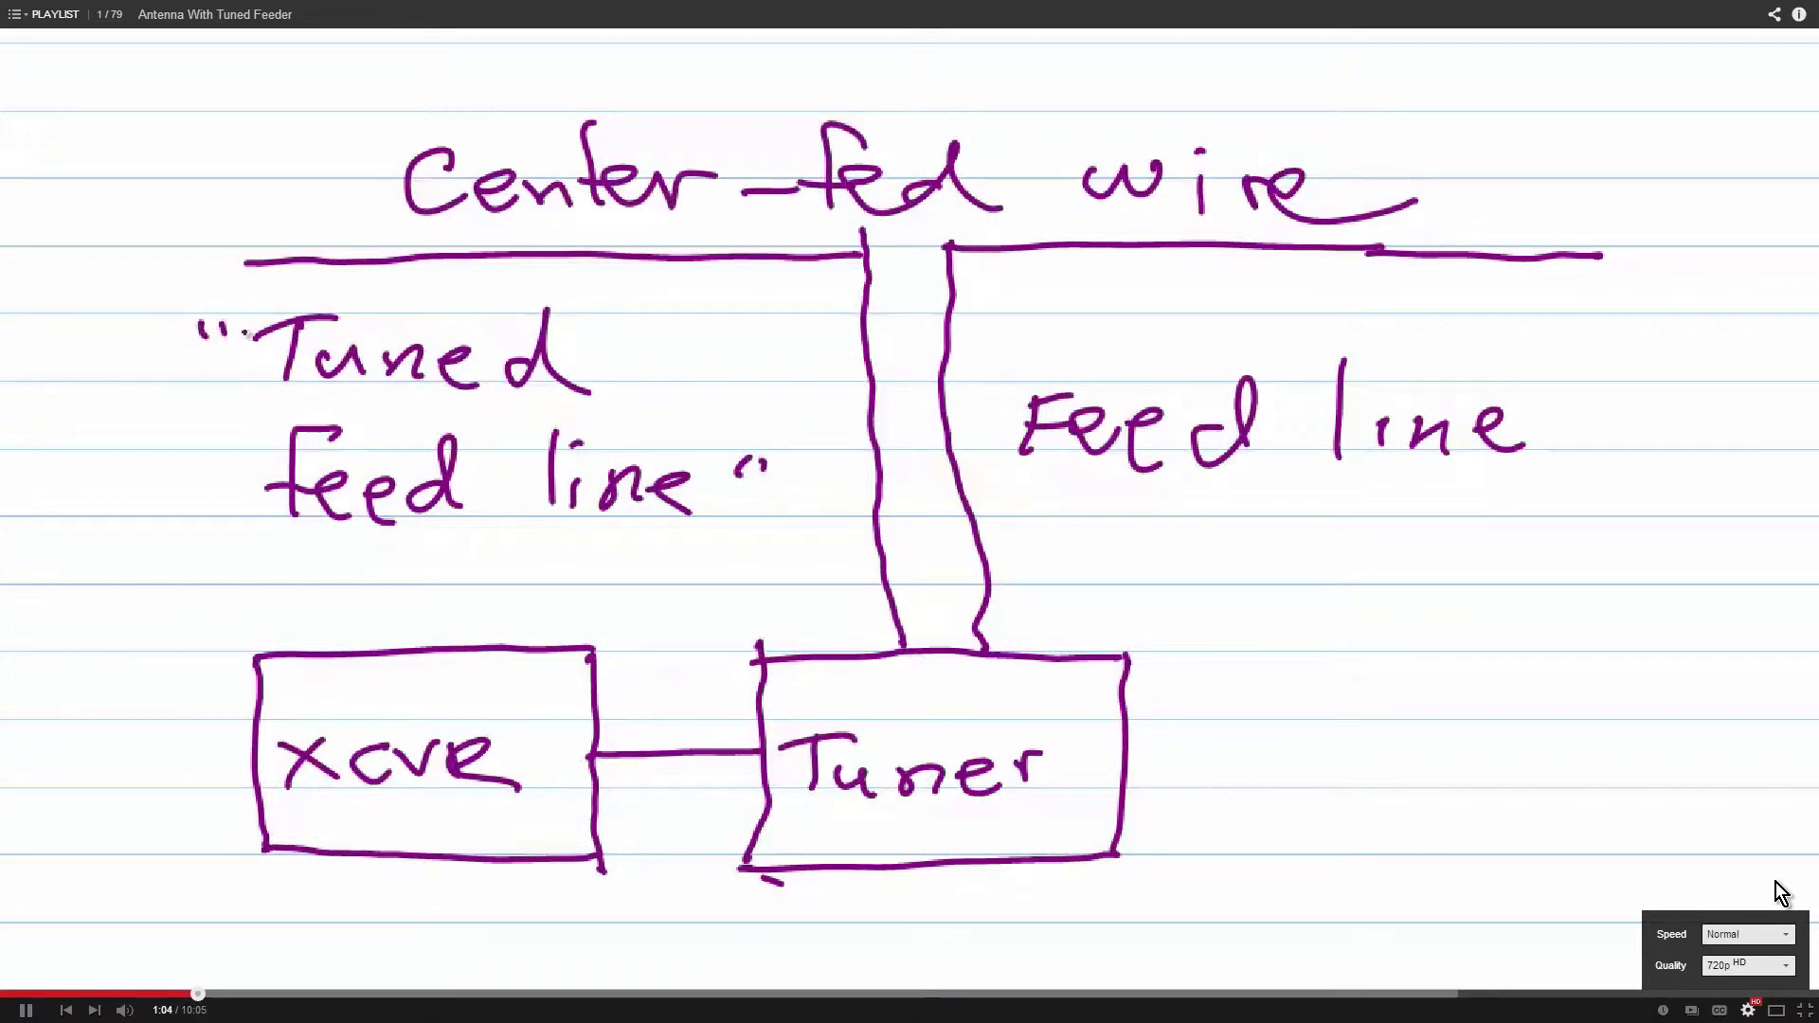
pyautogui.click(1787, 938)
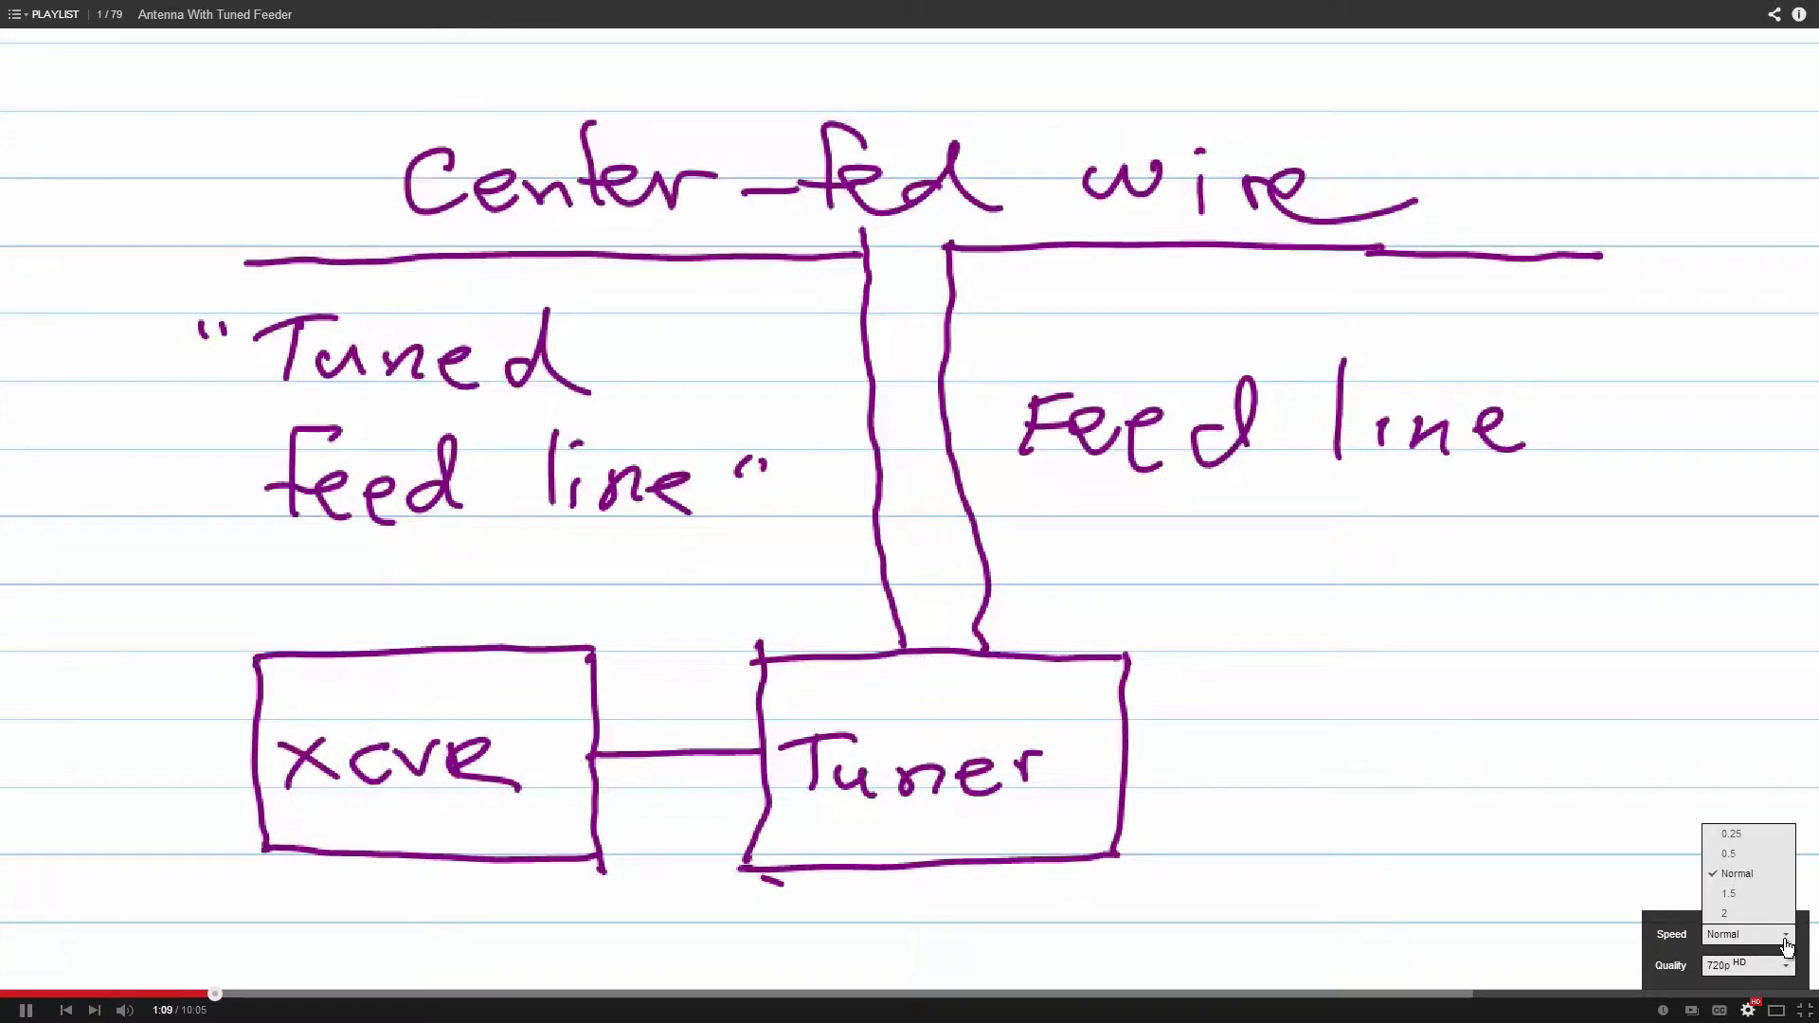
pyautogui.click(1767, 892)
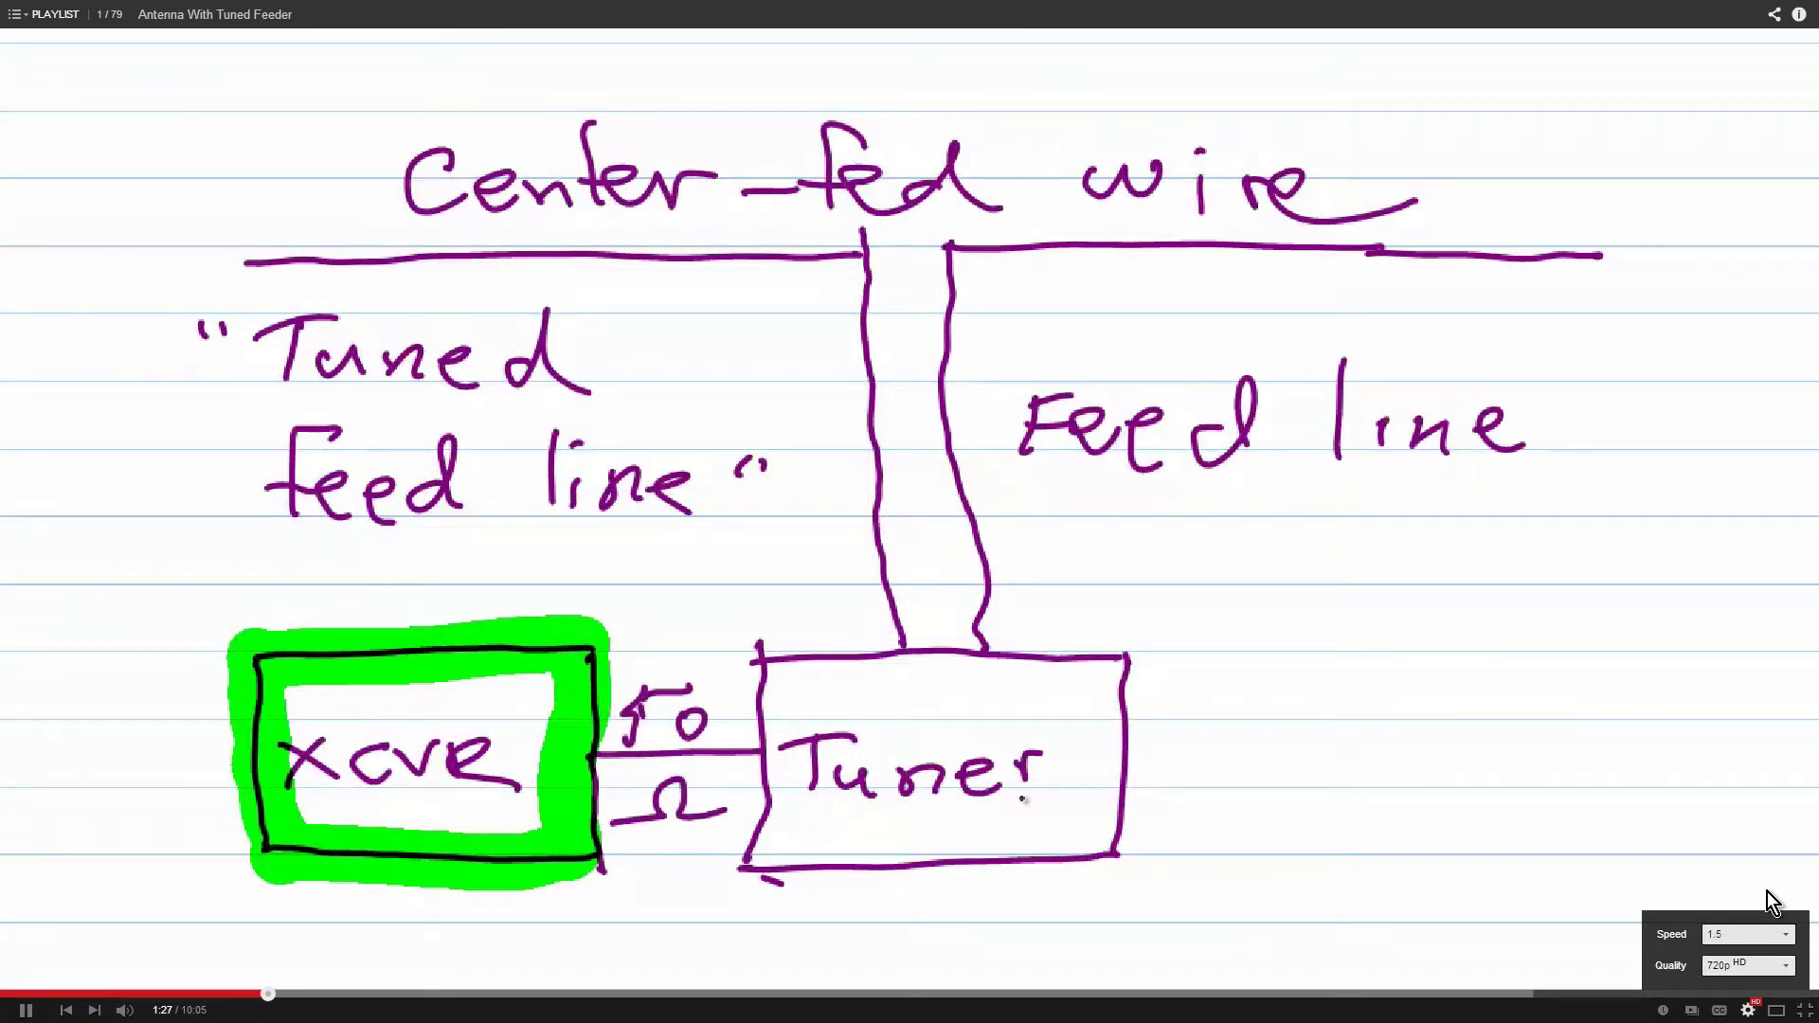
pyautogui.click(1785, 935)
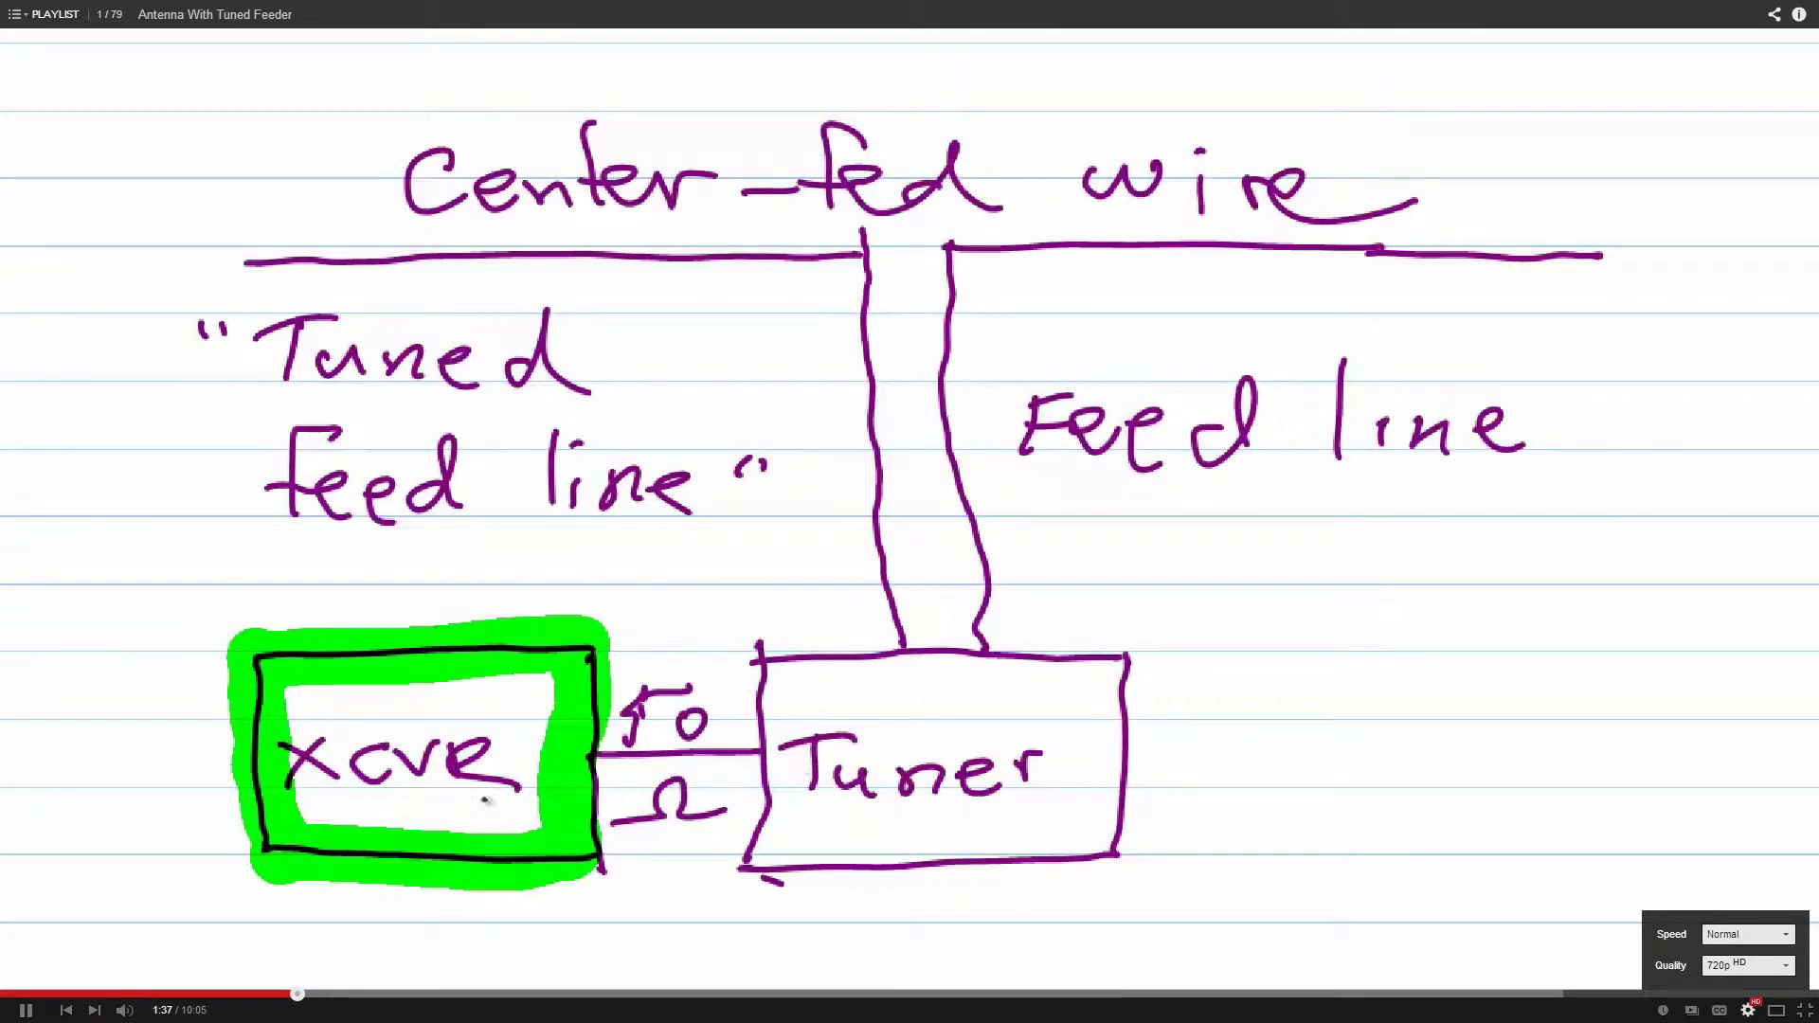
pyautogui.click(26, 1009)
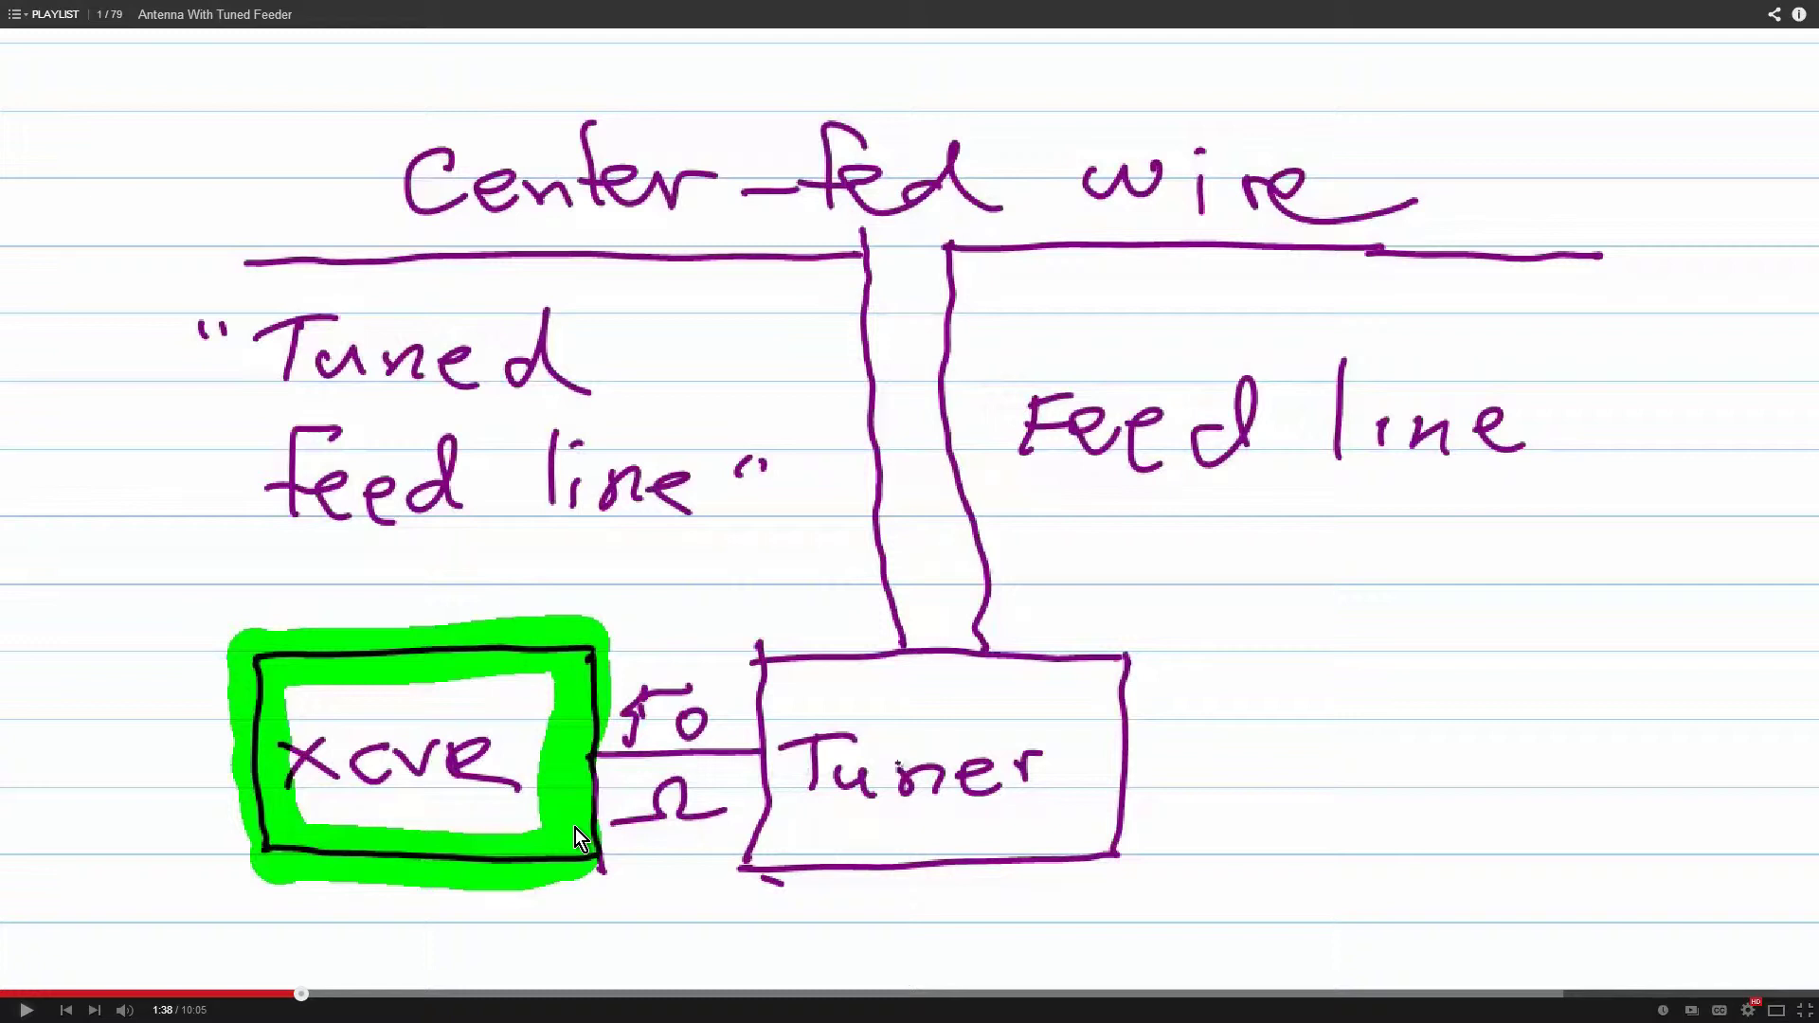
# Set playback speed to 1.5 and resume playing the video
pyautogui.click(1750, 1010)
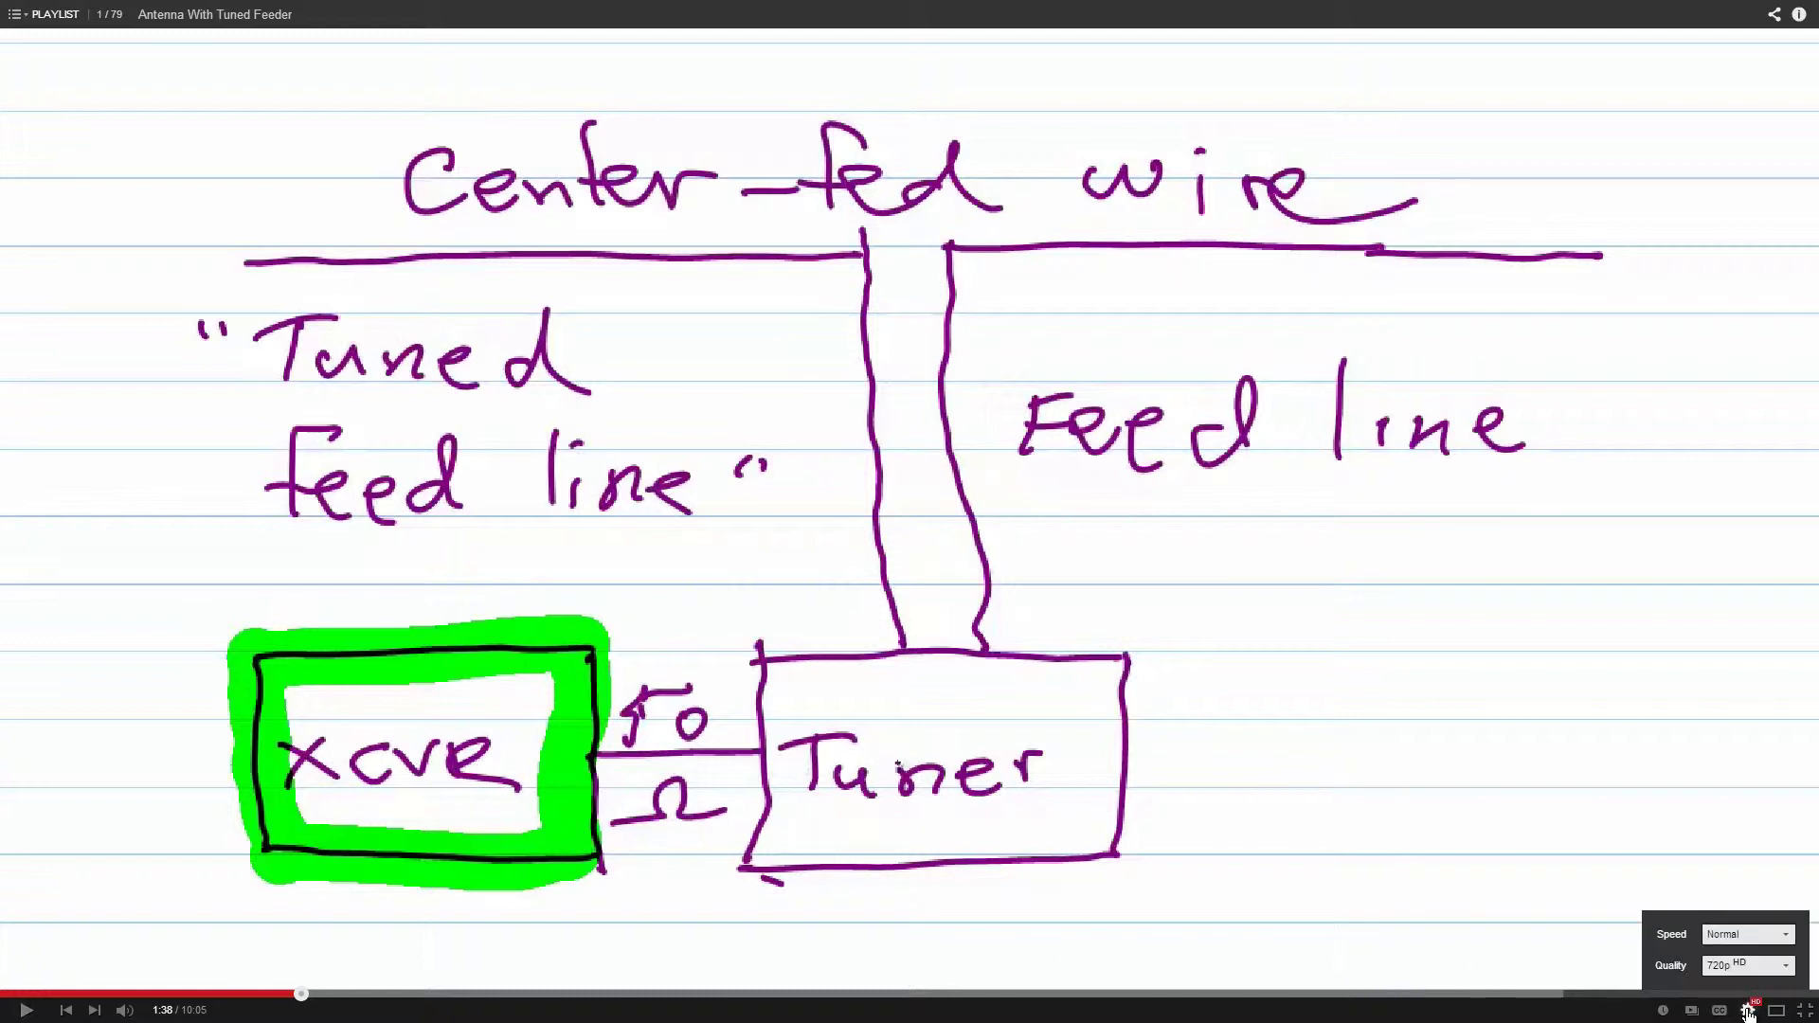
pyautogui.click(1748, 934)
pyautogui.click(1741, 893)
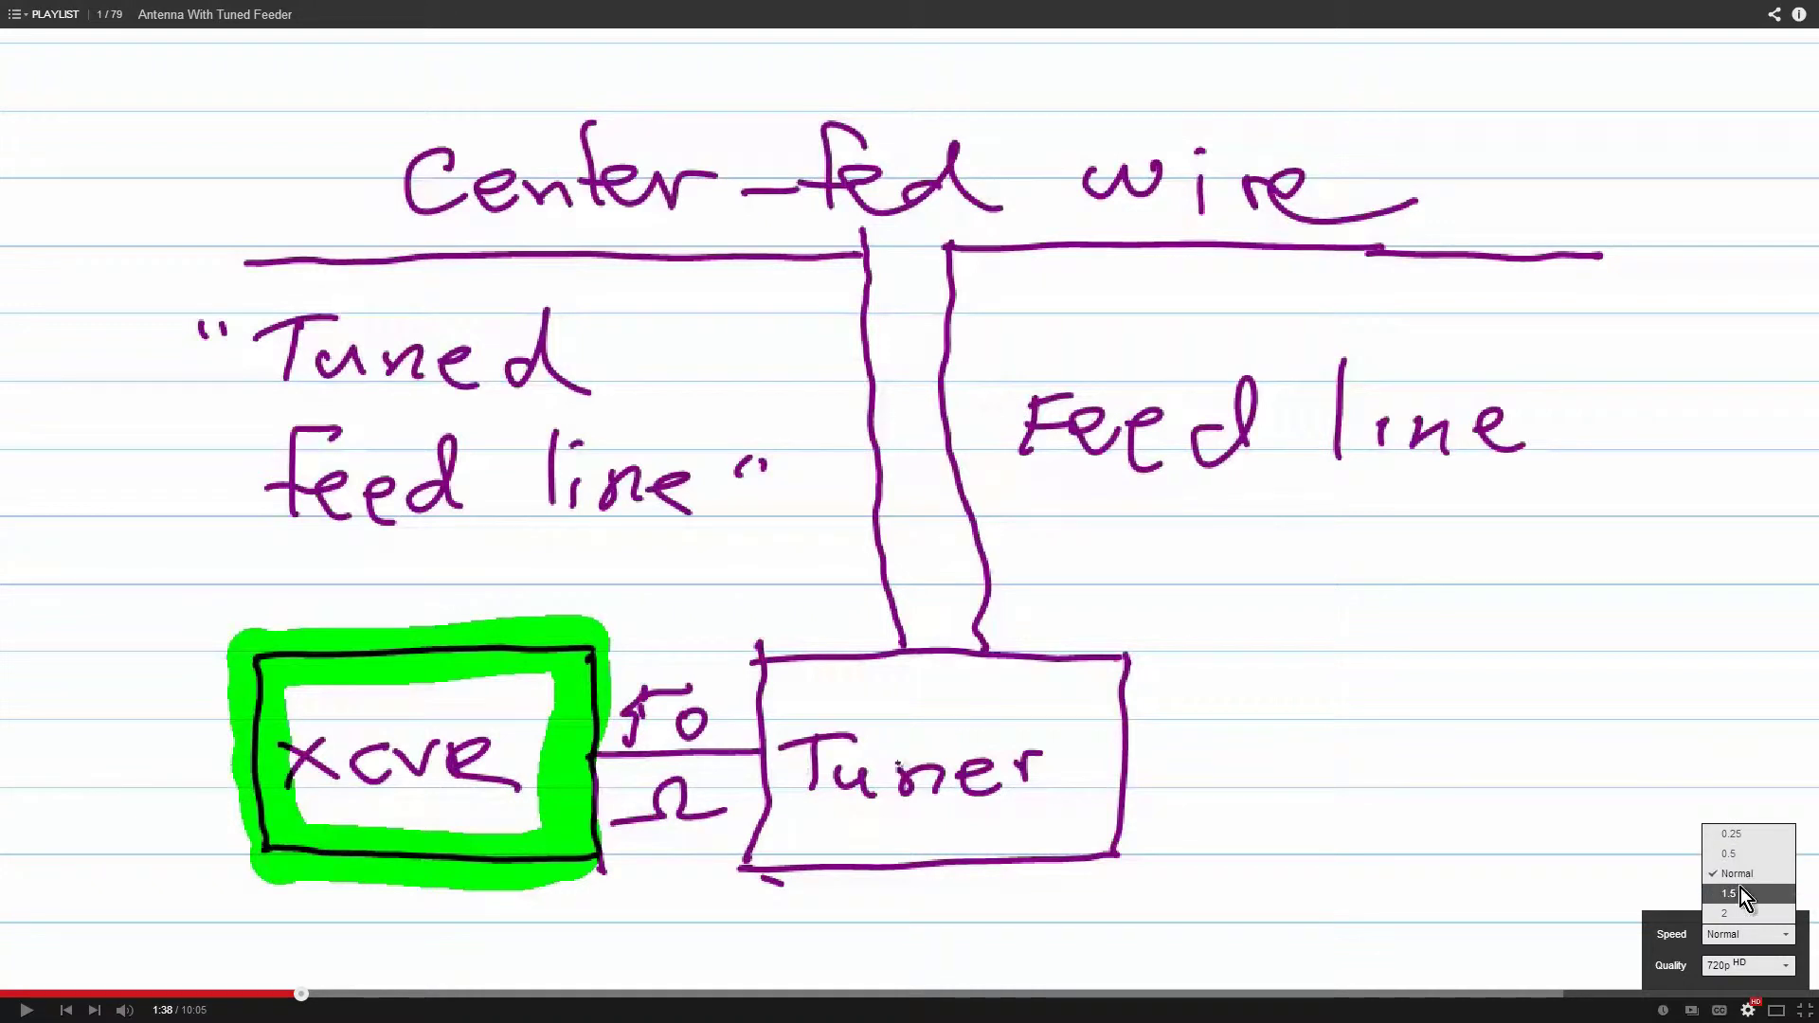
pyautogui.click(1604, 898)
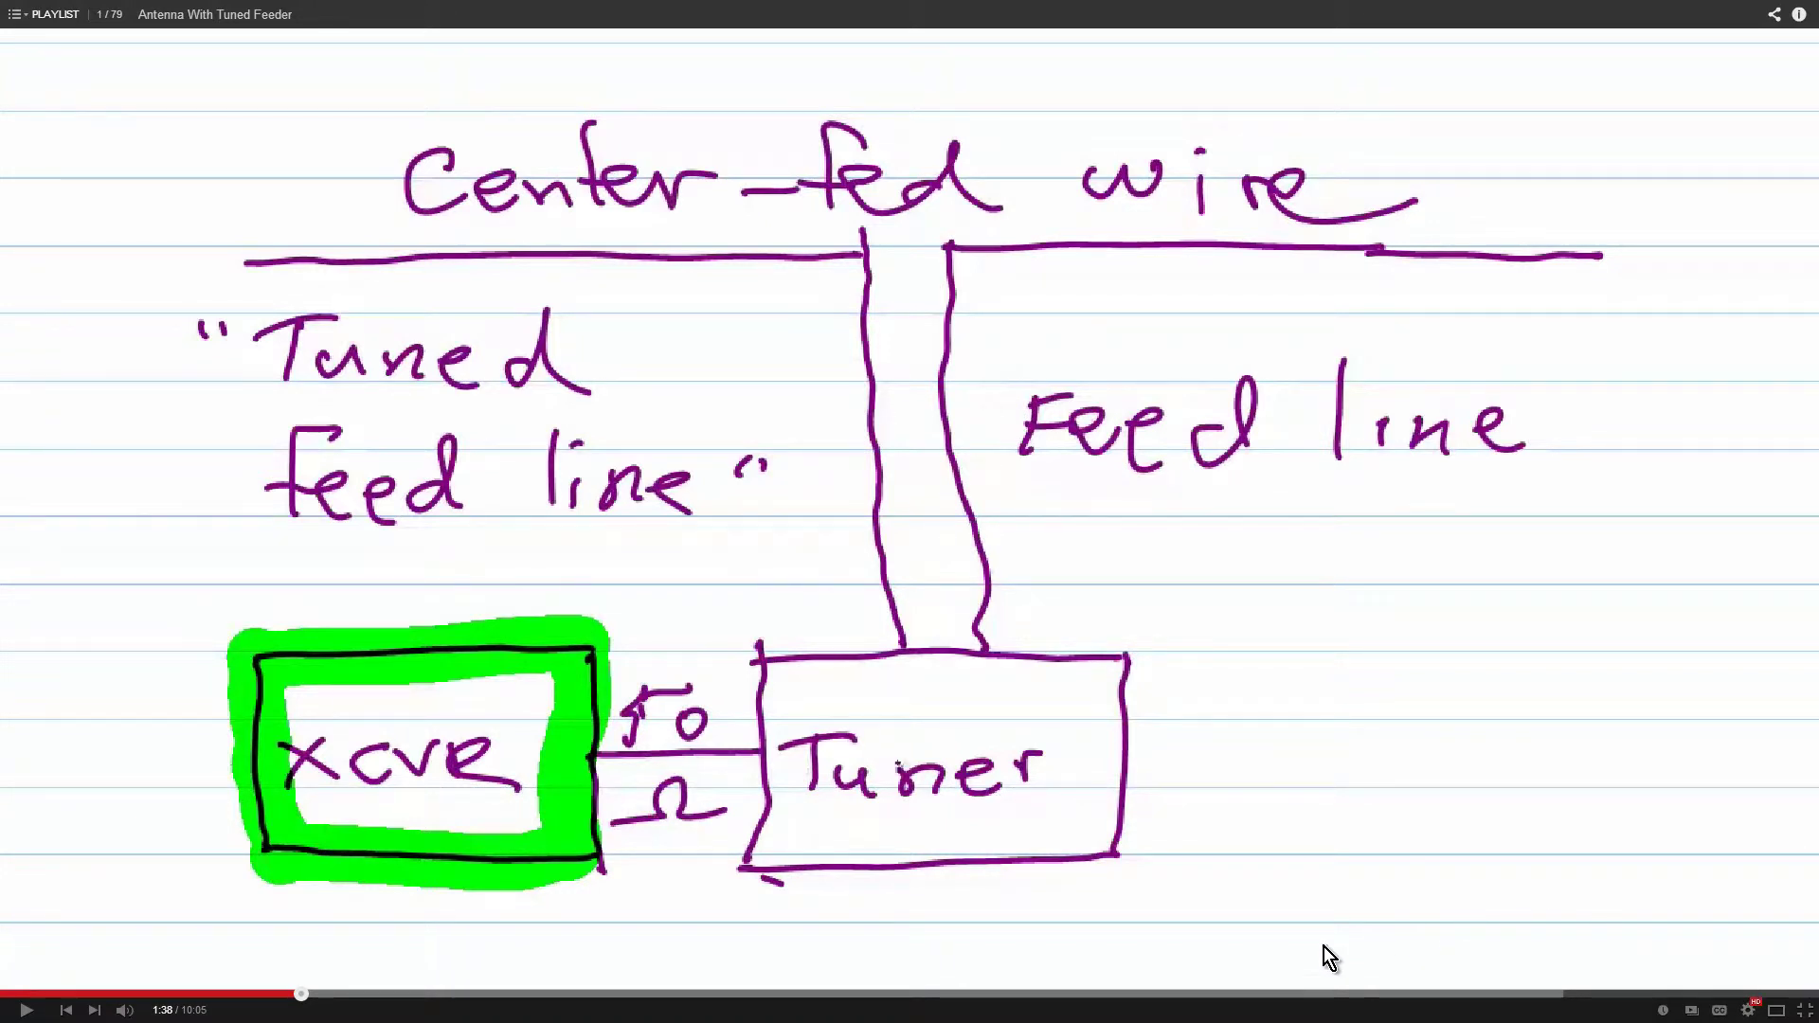
pyautogui.click(28, 1009)
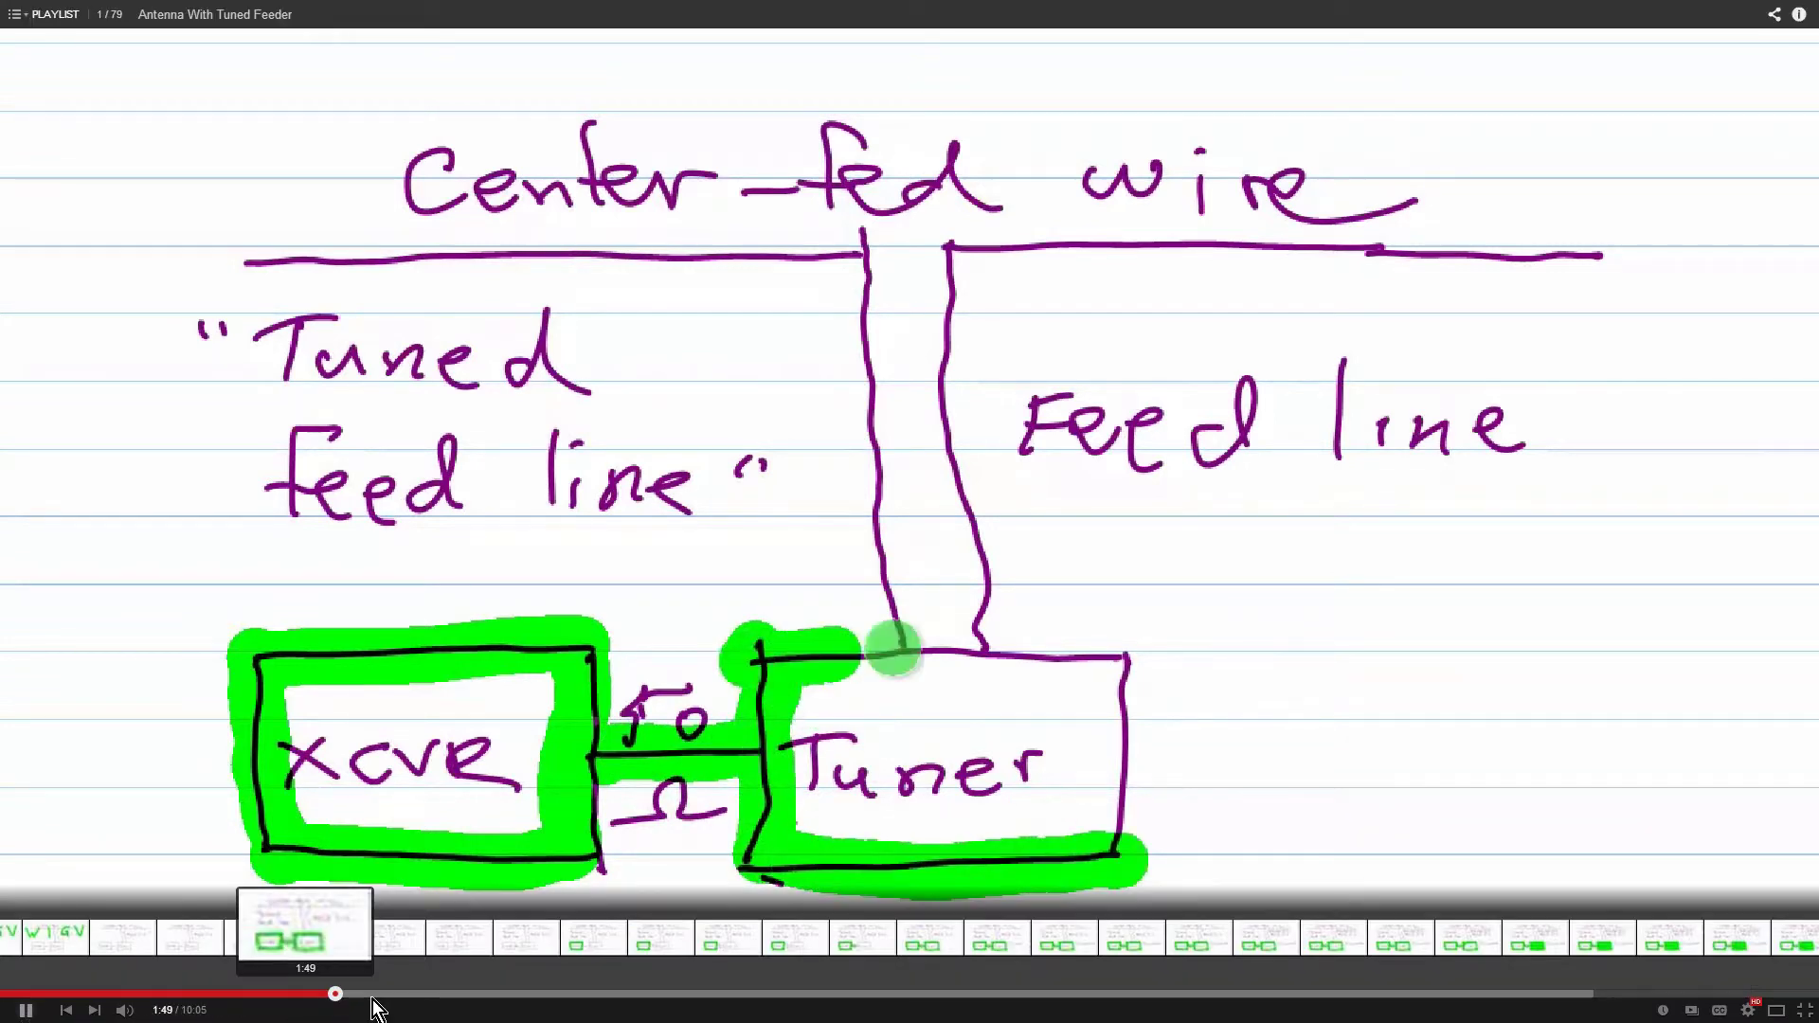
# Jump to about 4:05, pause at 4:22, and reset speed to Normal
pyautogui.click(734, 993)
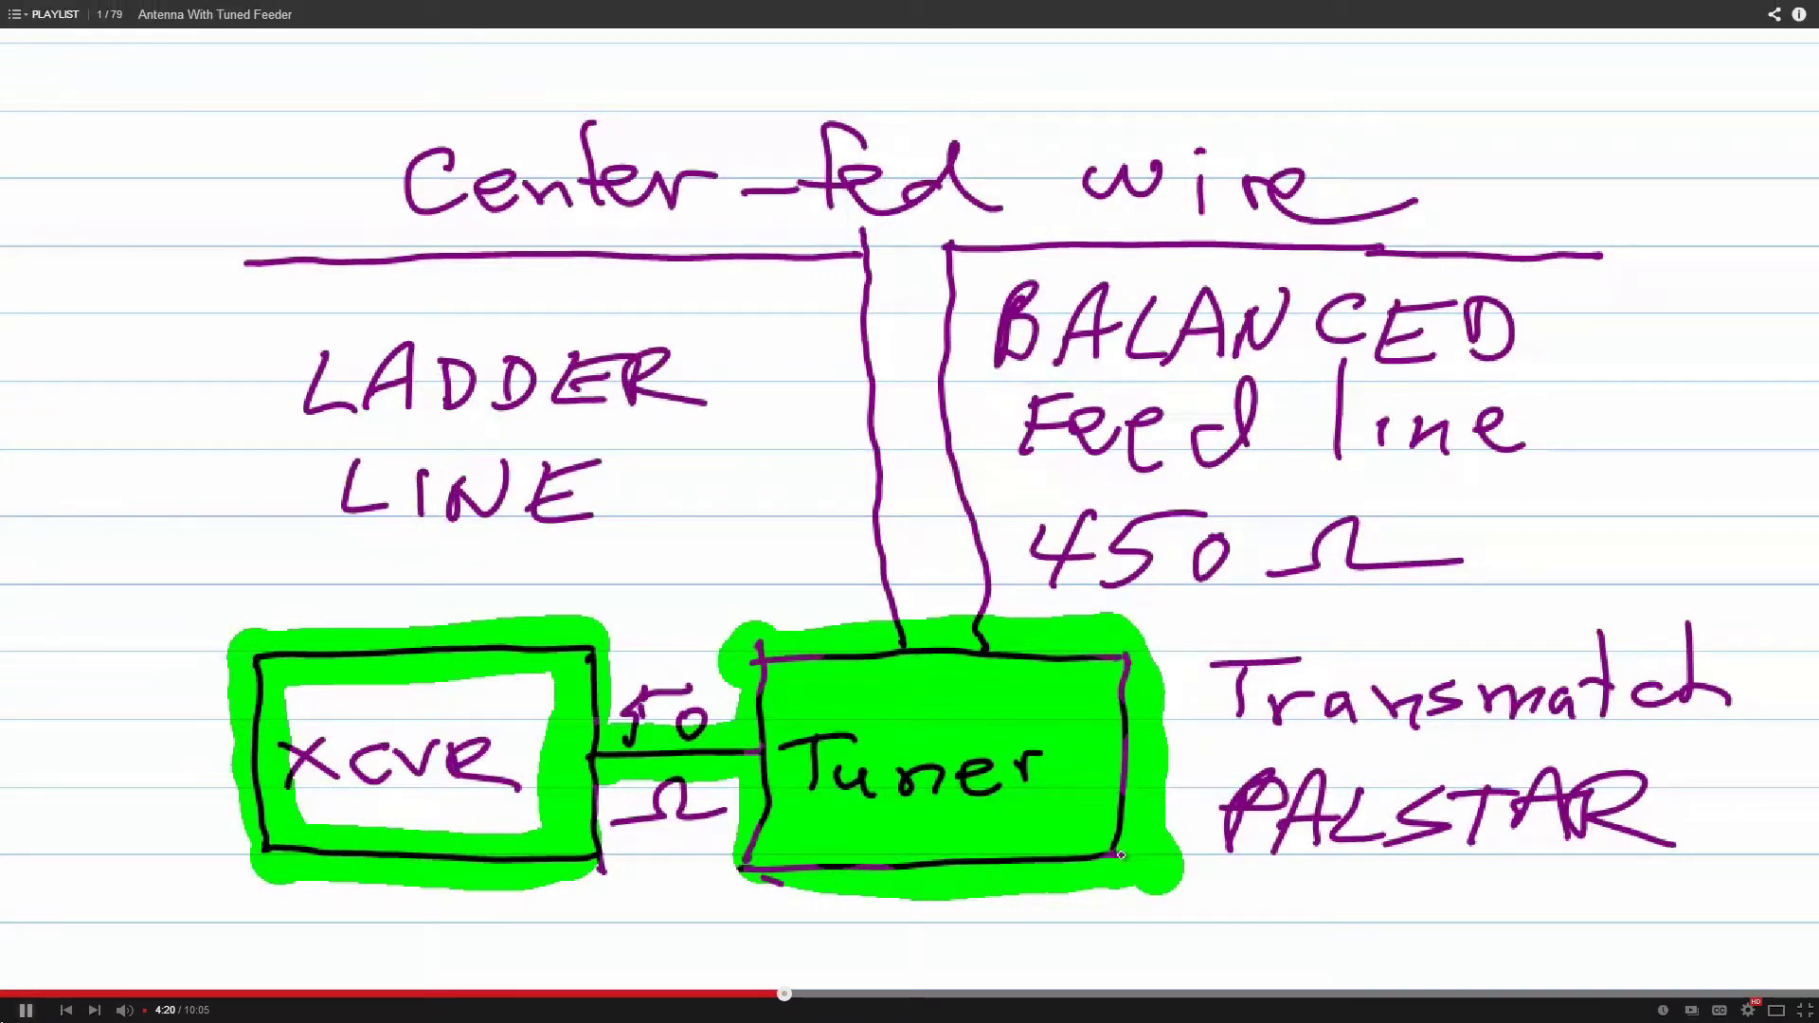
pyautogui.click(26, 1011)
pyautogui.click(1761, 1012)
pyautogui.click(1745, 939)
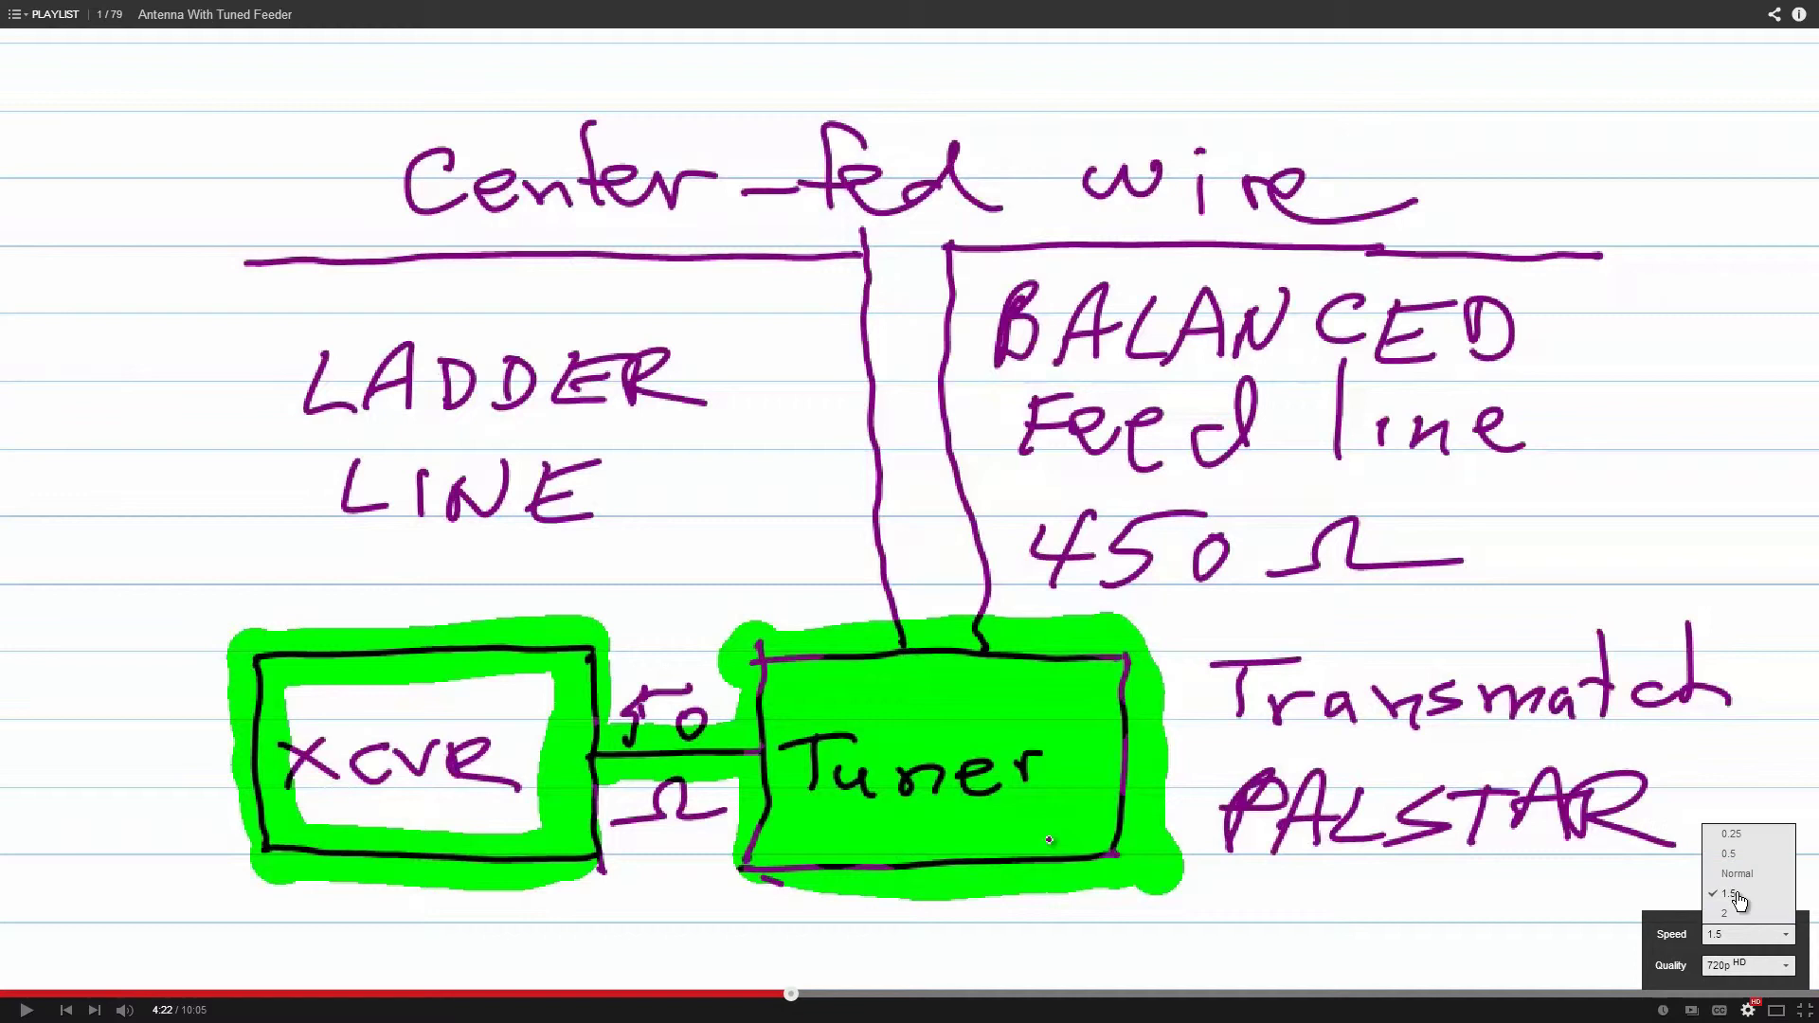
pyautogui.click(1741, 898)
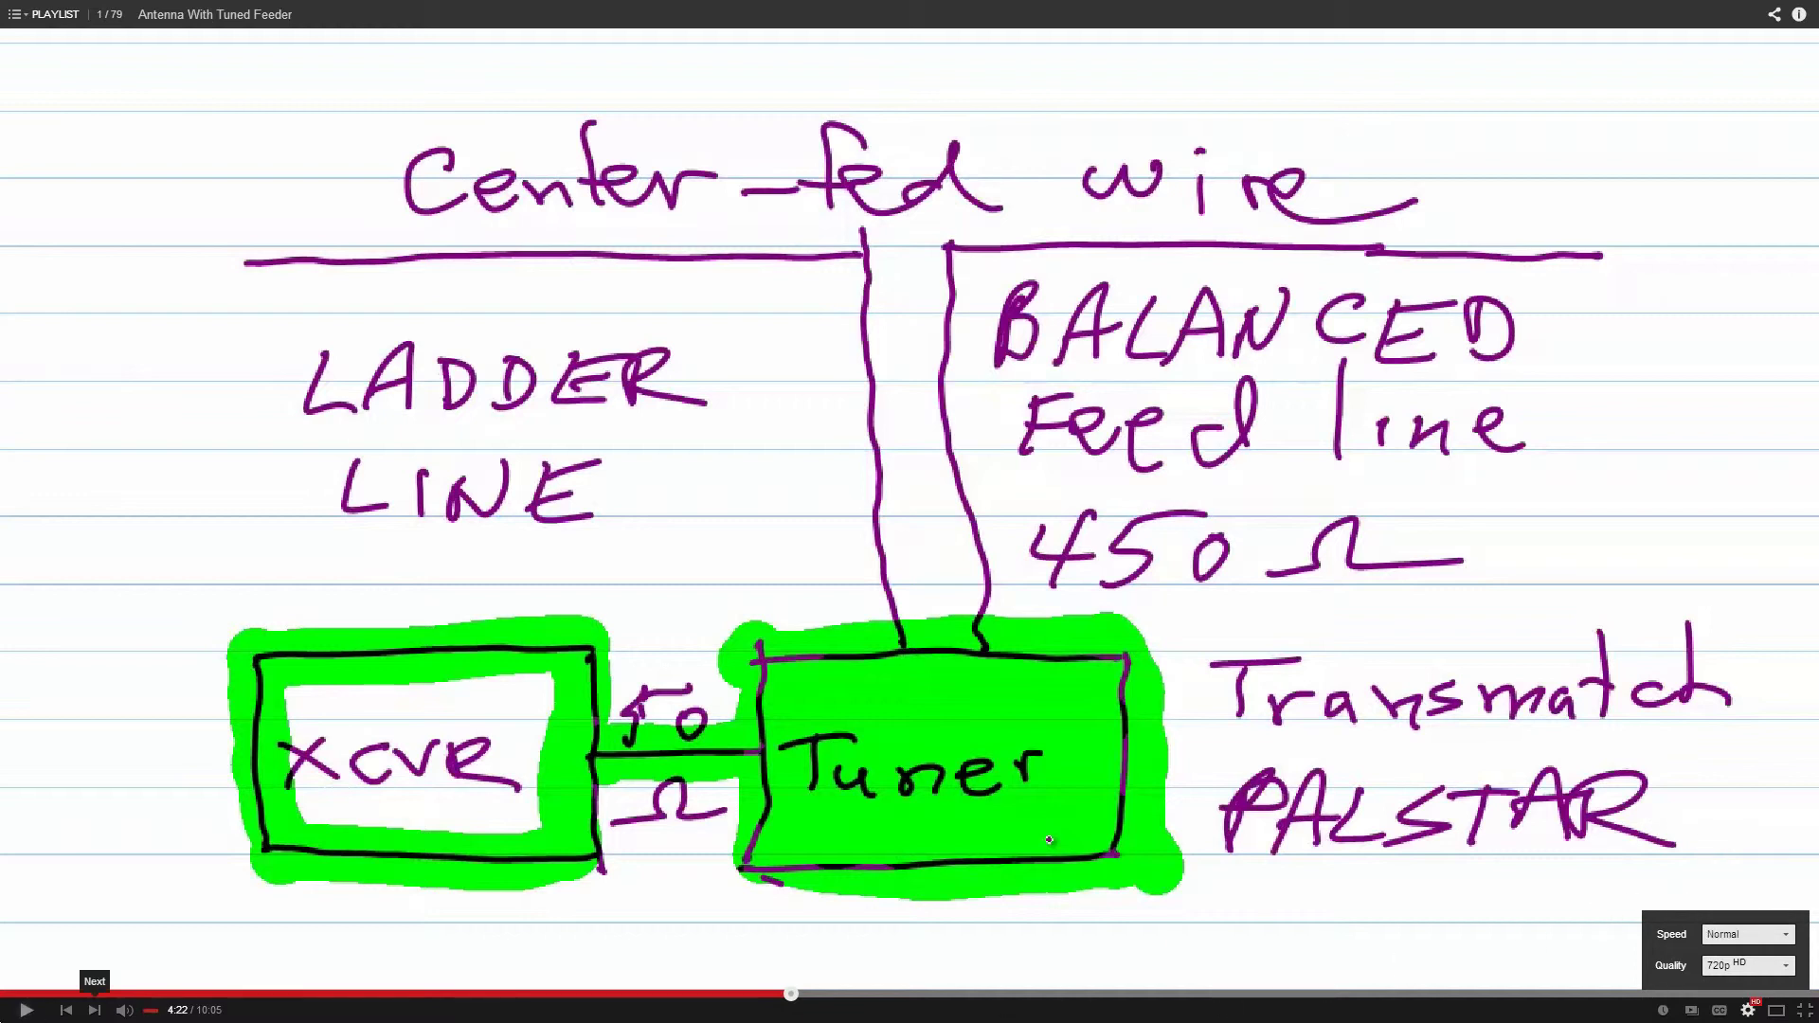
# Play on and pause at 4:32 on the 'Transmatch PALSTAR' label
pyautogui.click(27, 1010)
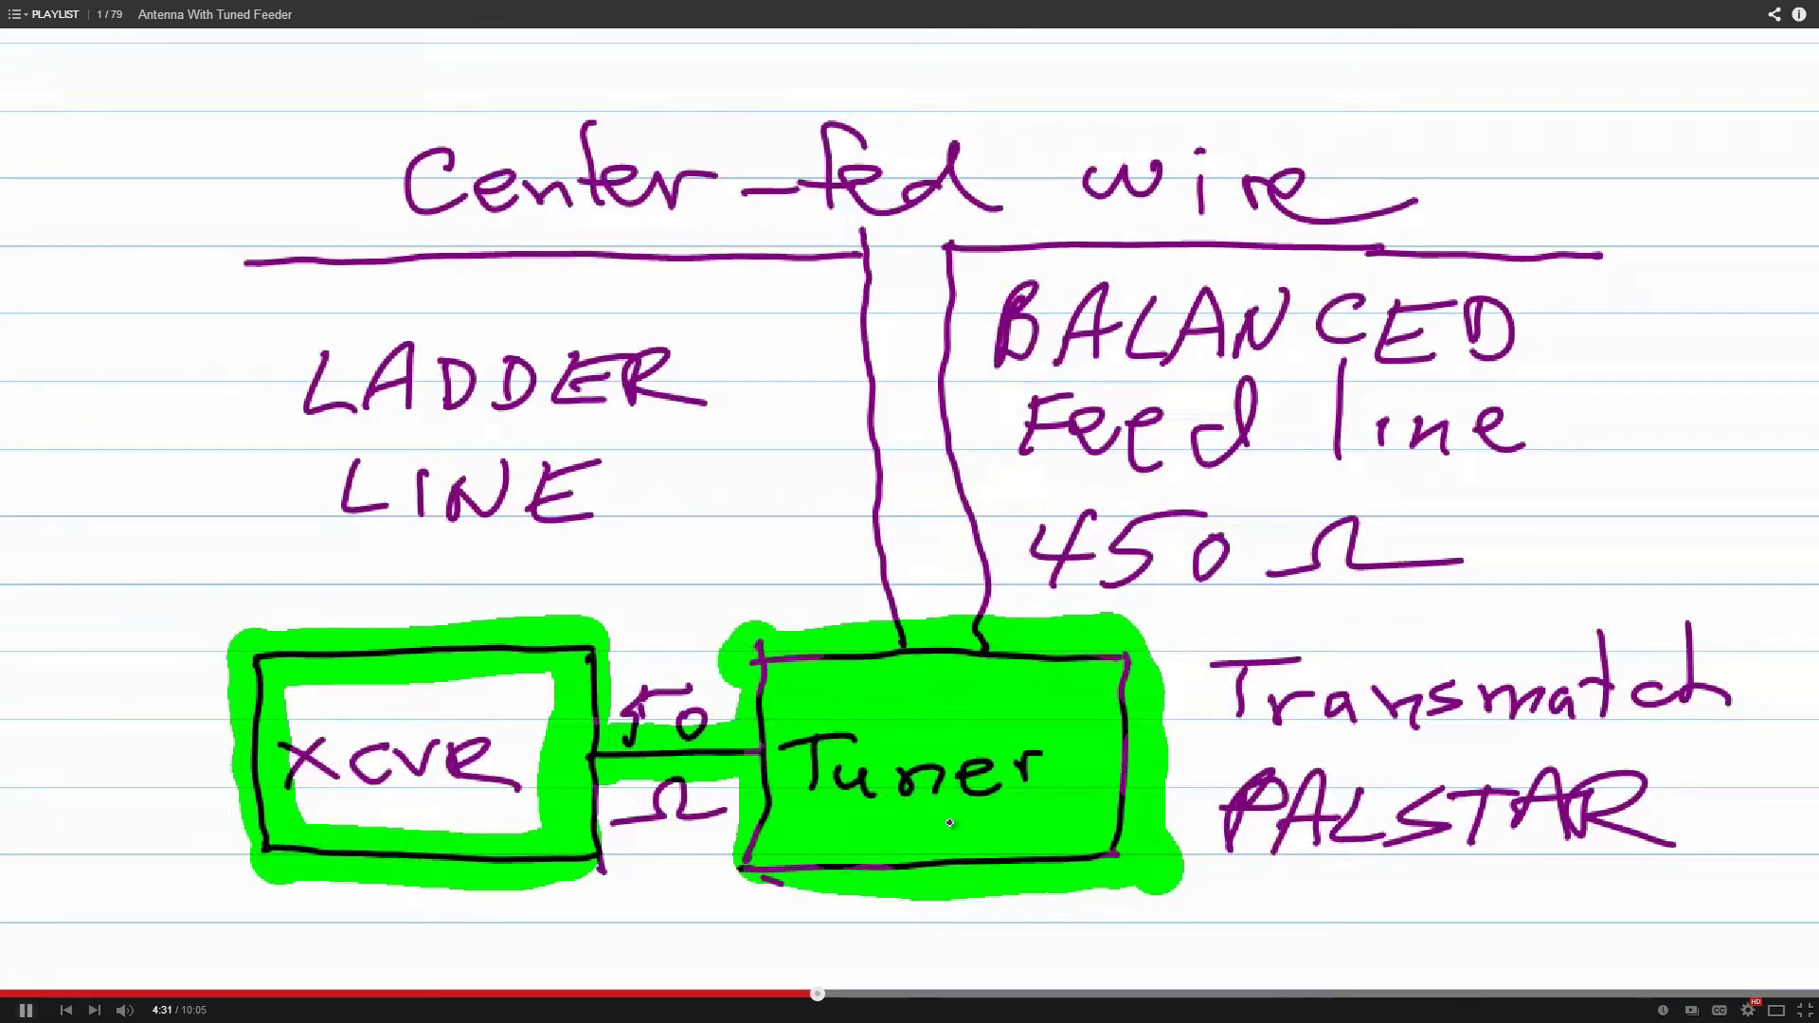
pyautogui.click(25, 1011)
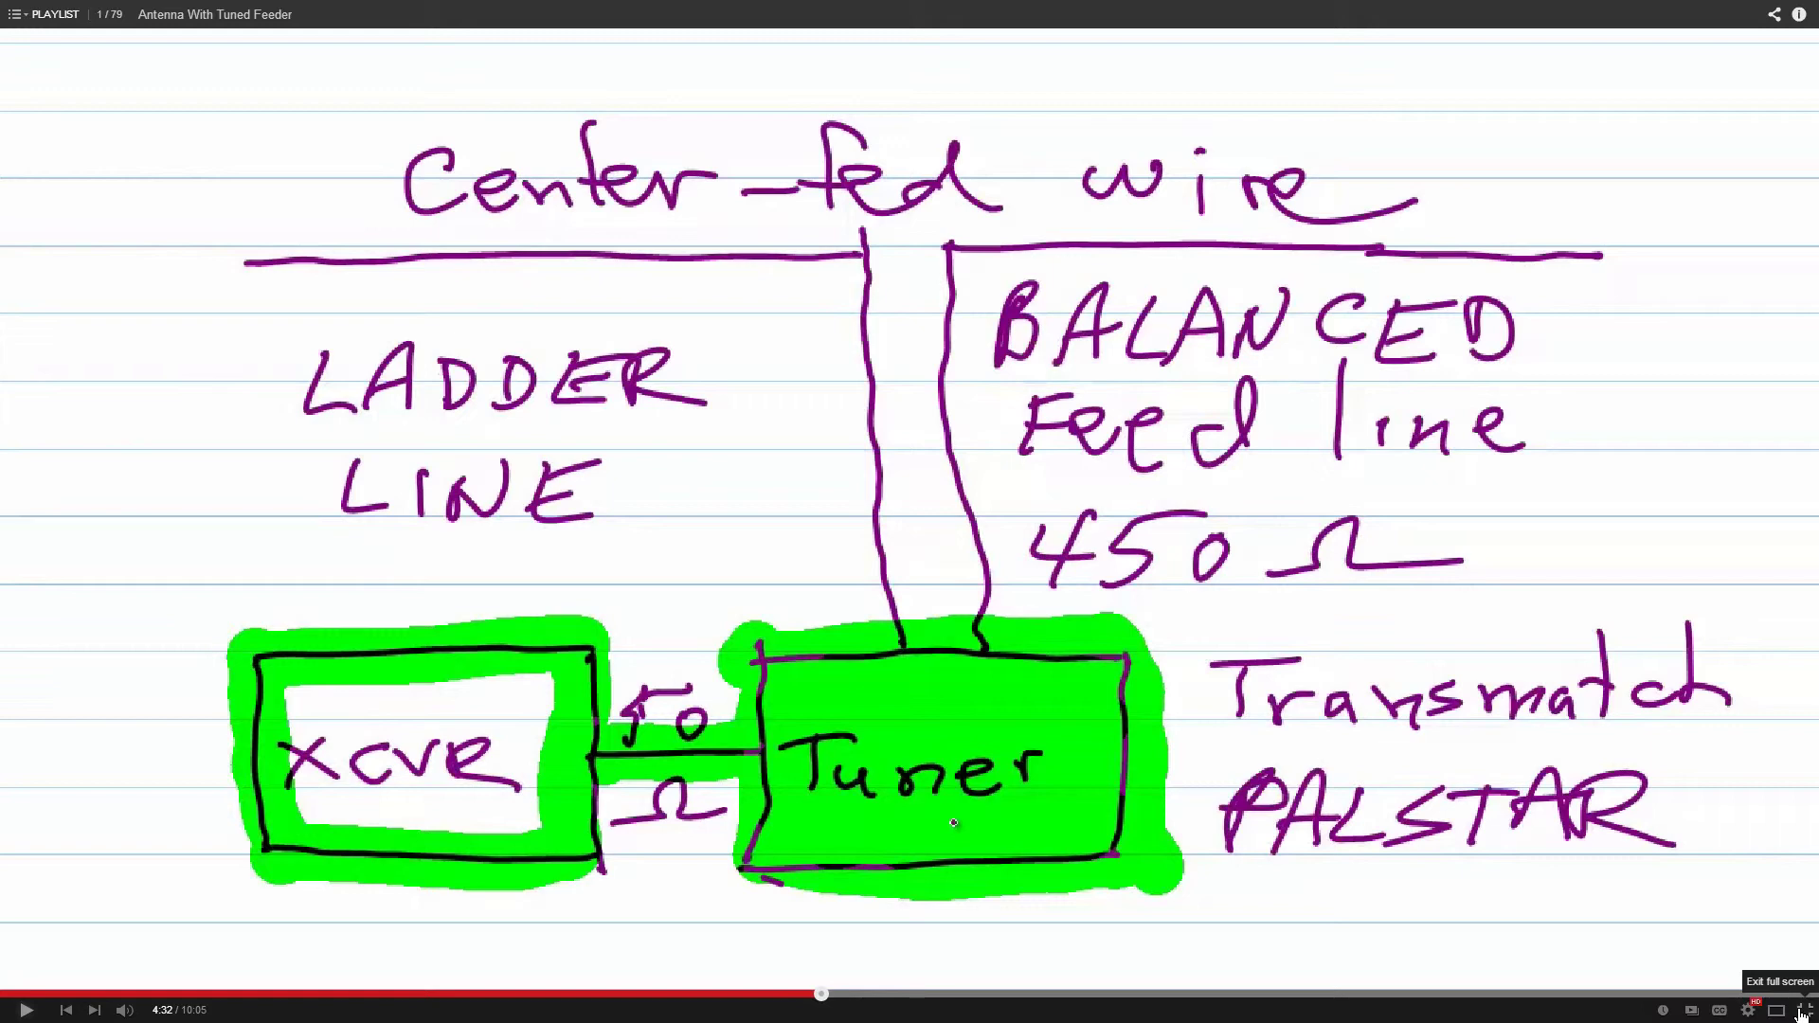
# Exit full screen and close the browser window
pyautogui.click(1805, 1009)
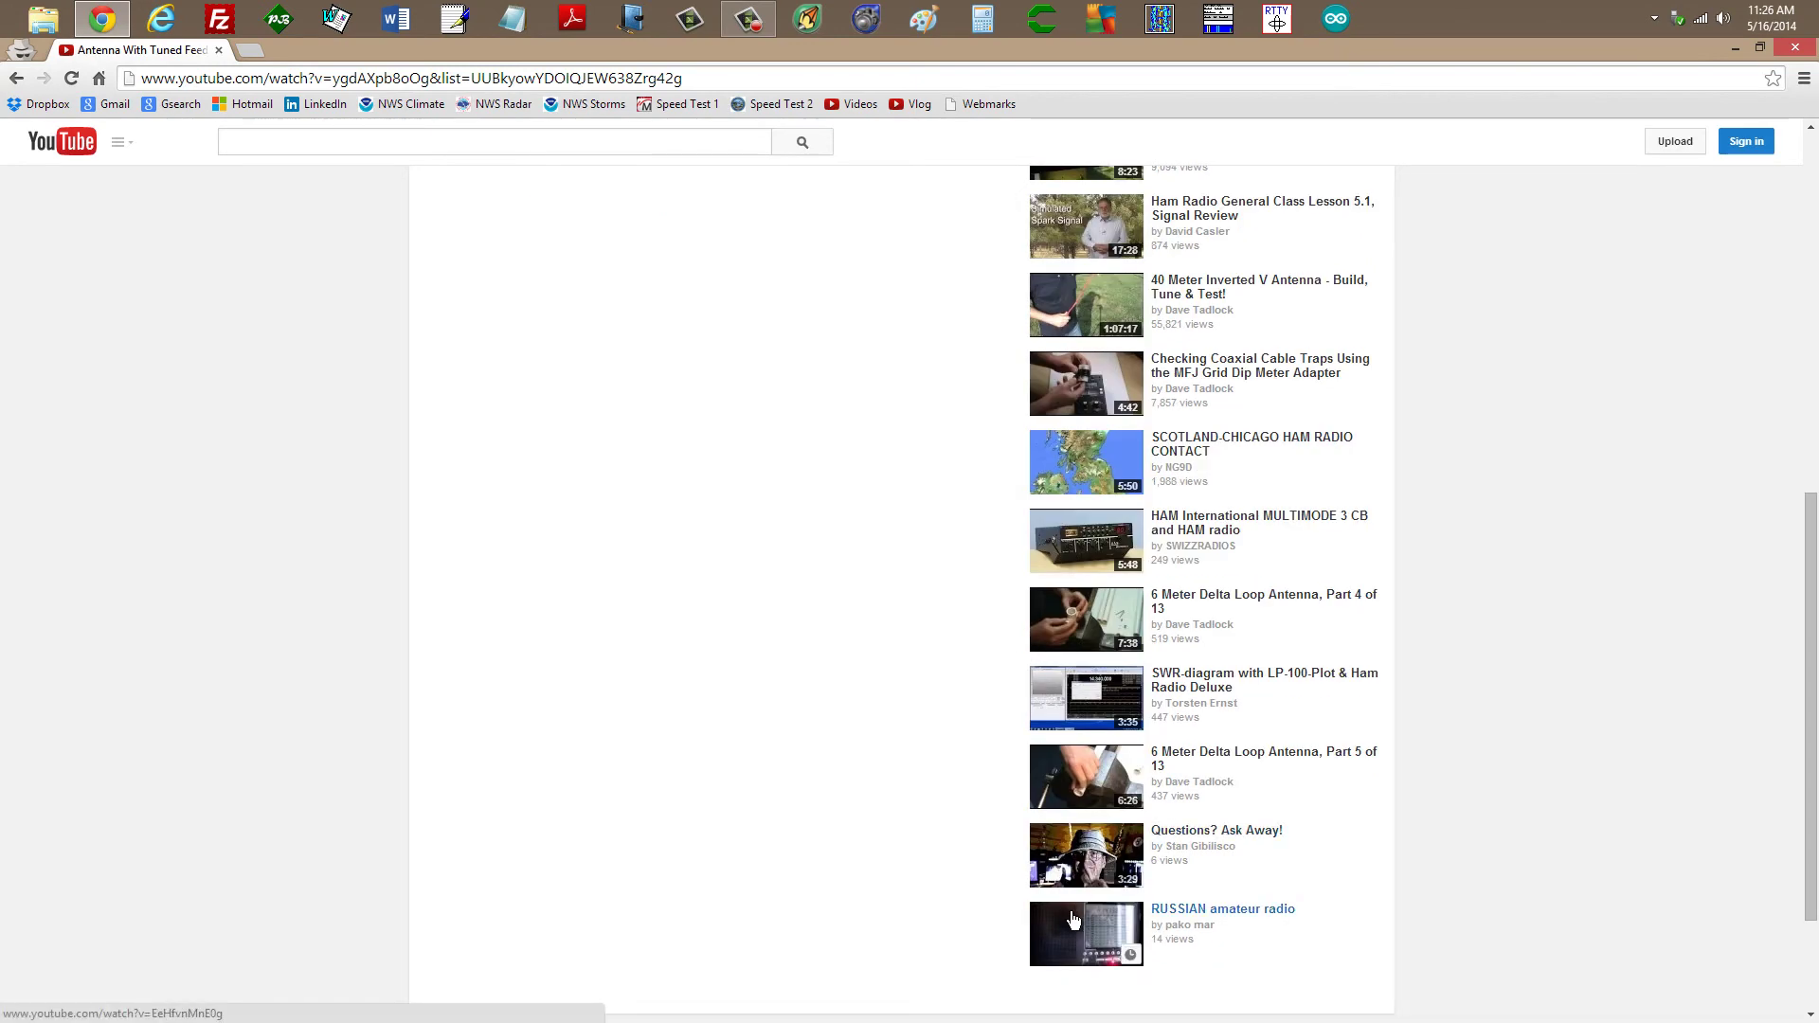
pyautogui.scroll(3, 1074, 921)
pyautogui.scroll(3, 1067, 710)
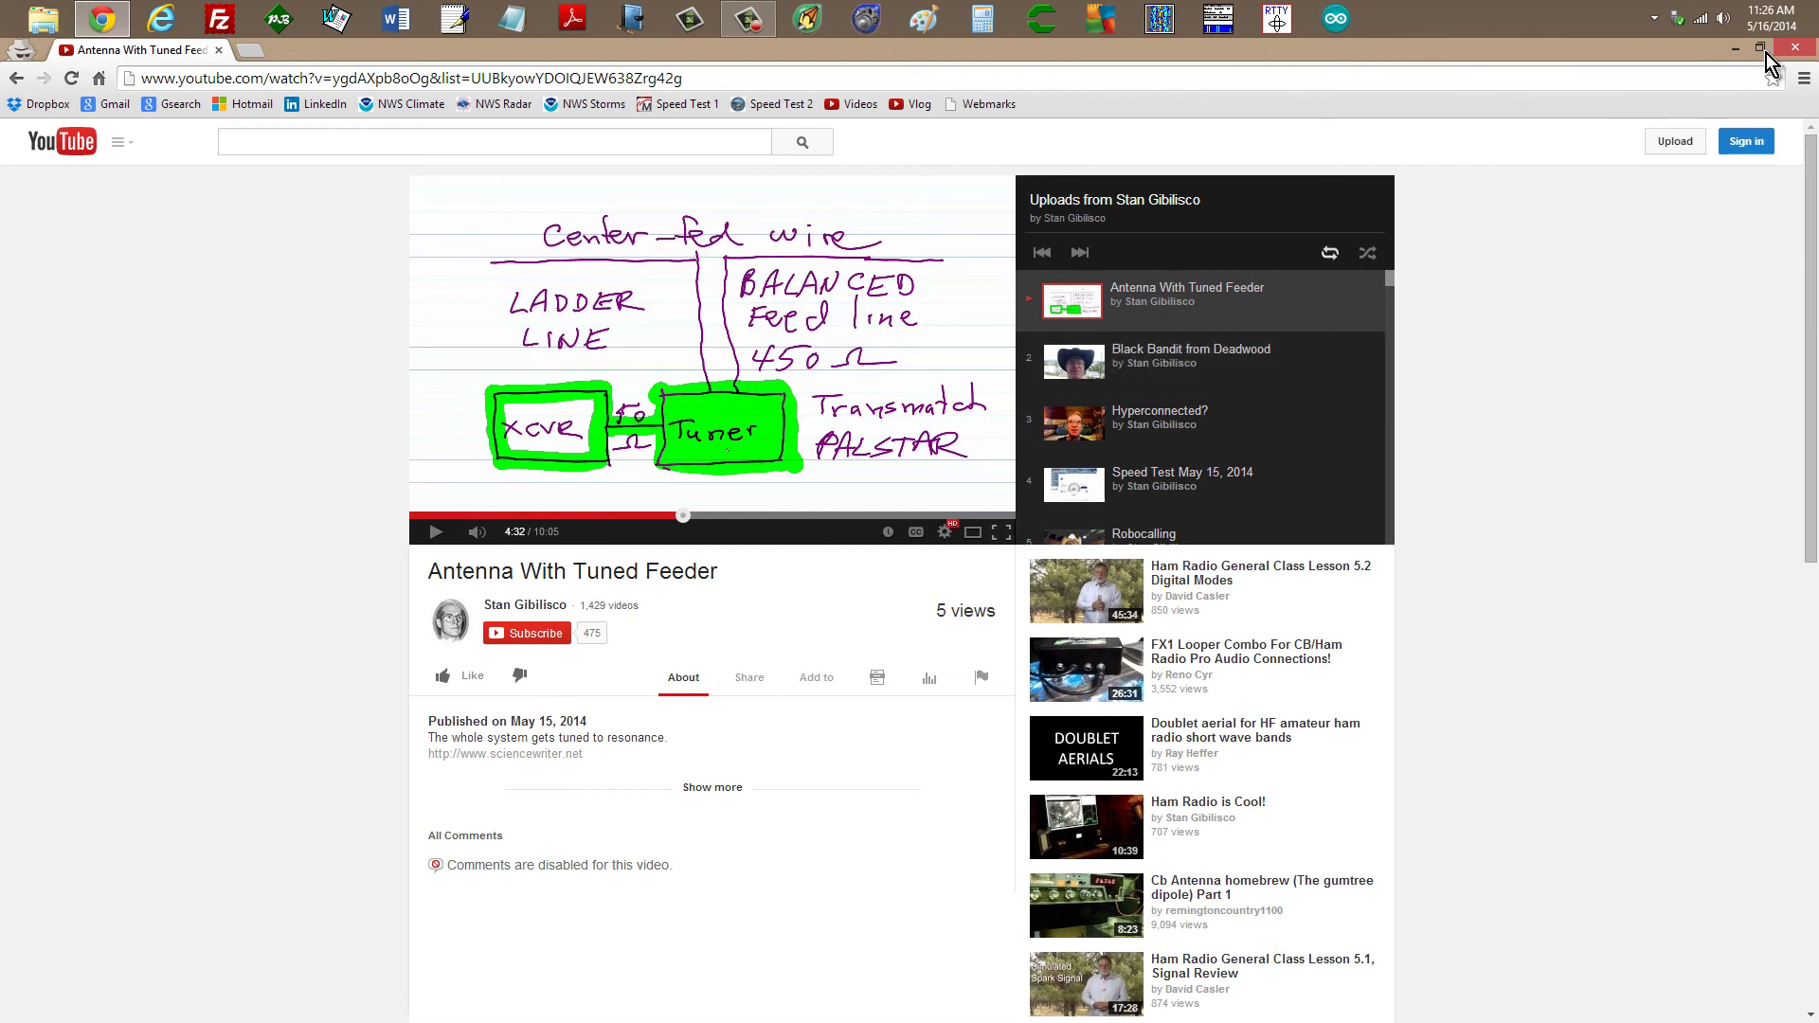
pyautogui.click(1795, 47)
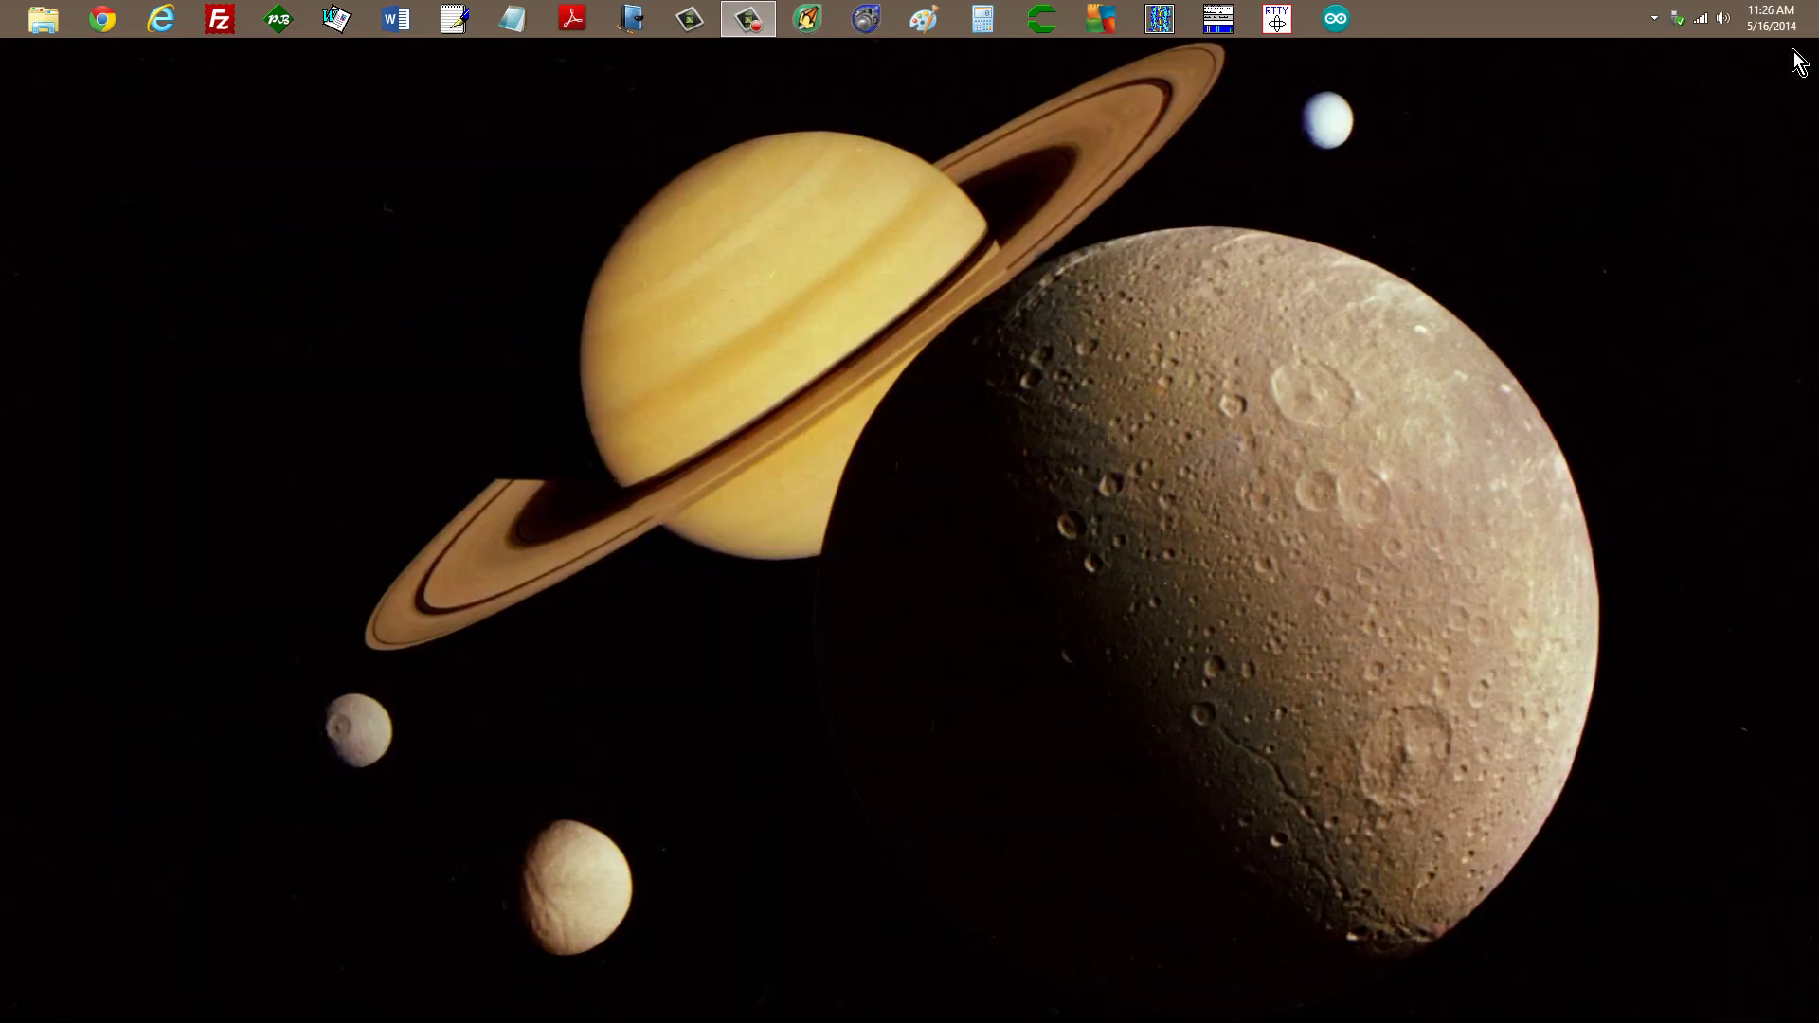